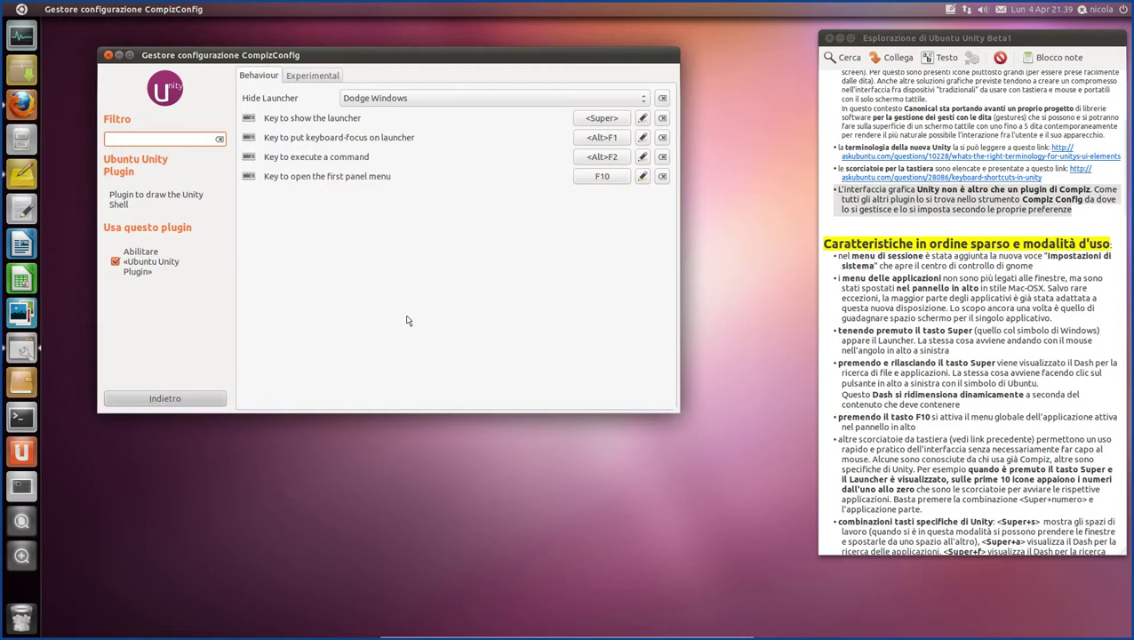
# Step: Demonstrate the run-a-command prompt by searching it for "termi", then dismiss it, reopen it and close it again
pyautogui.hotkey('alt', 'F2')
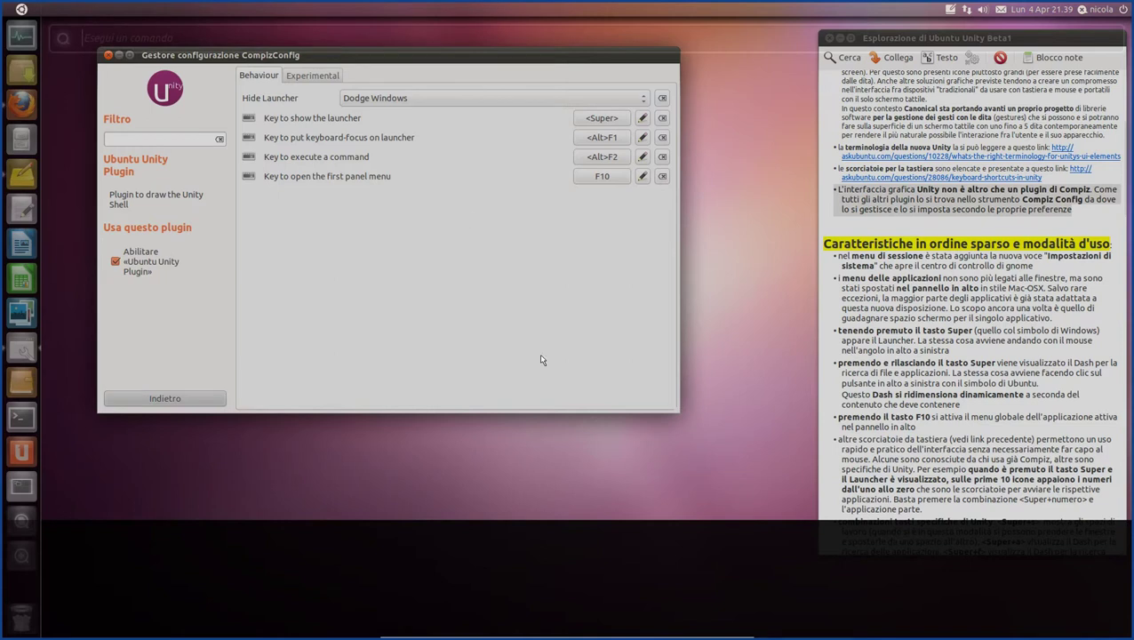
pyautogui.press('super')
pyautogui.write('ter')
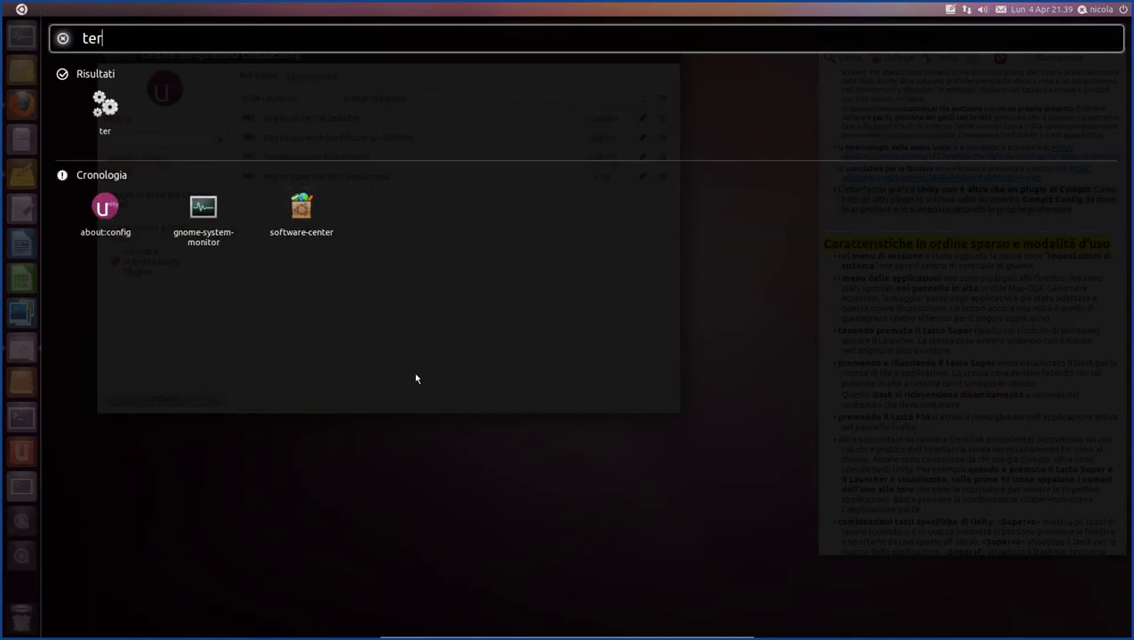
pyautogui.write('mi')
pyautogui.press('Escape')
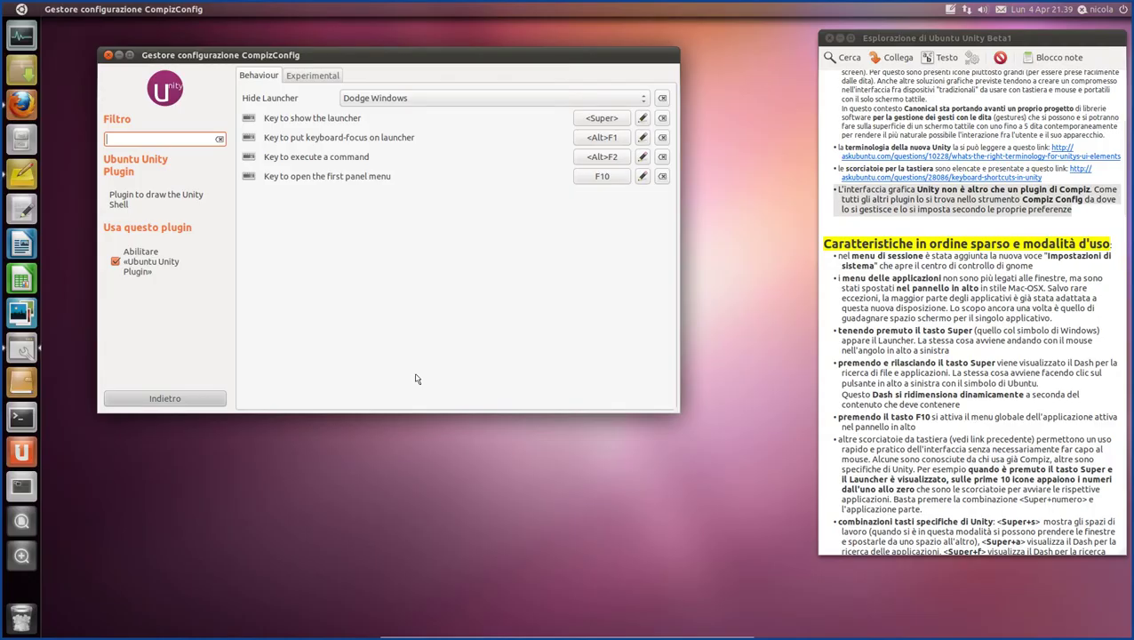
pyautogui.hotkey('alt', 'F2')
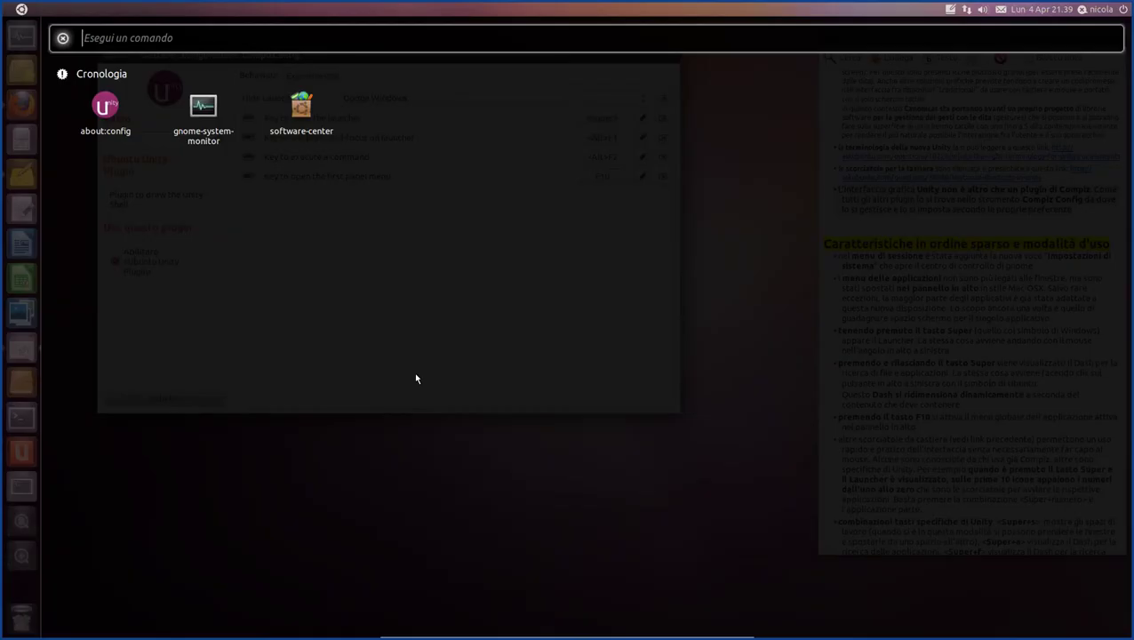
pyautogui.press('super')
pyautogui.press('super')
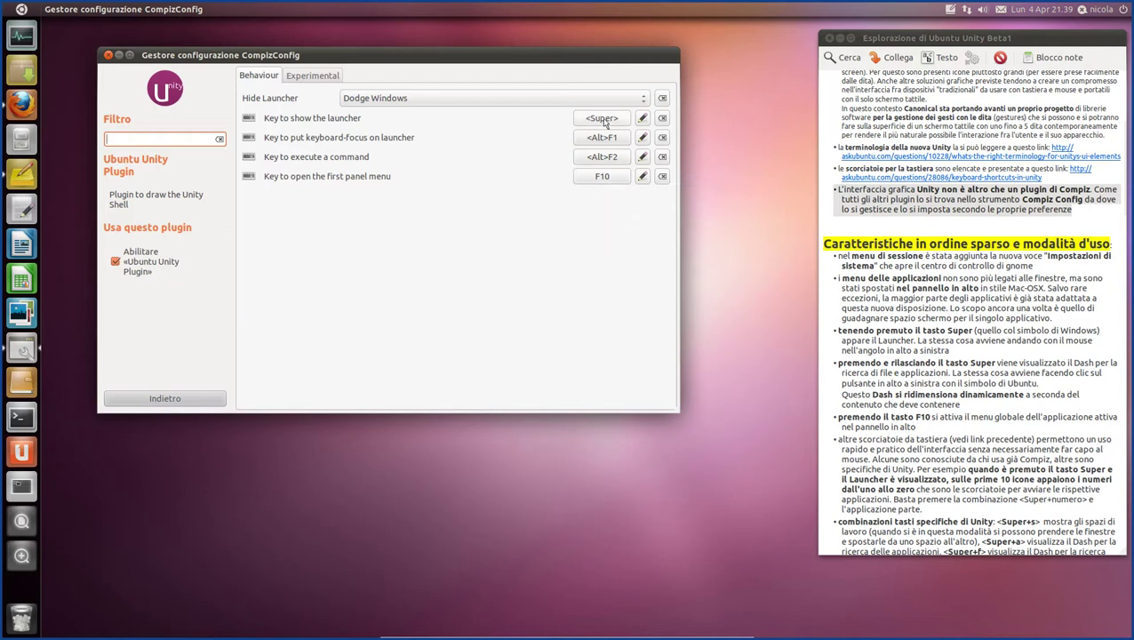
# Step: View the shortcut settings for opening the first panel menu, then try that shortcut by navigating the panel menus from the keyboard
pyautogui.click(602, 177)
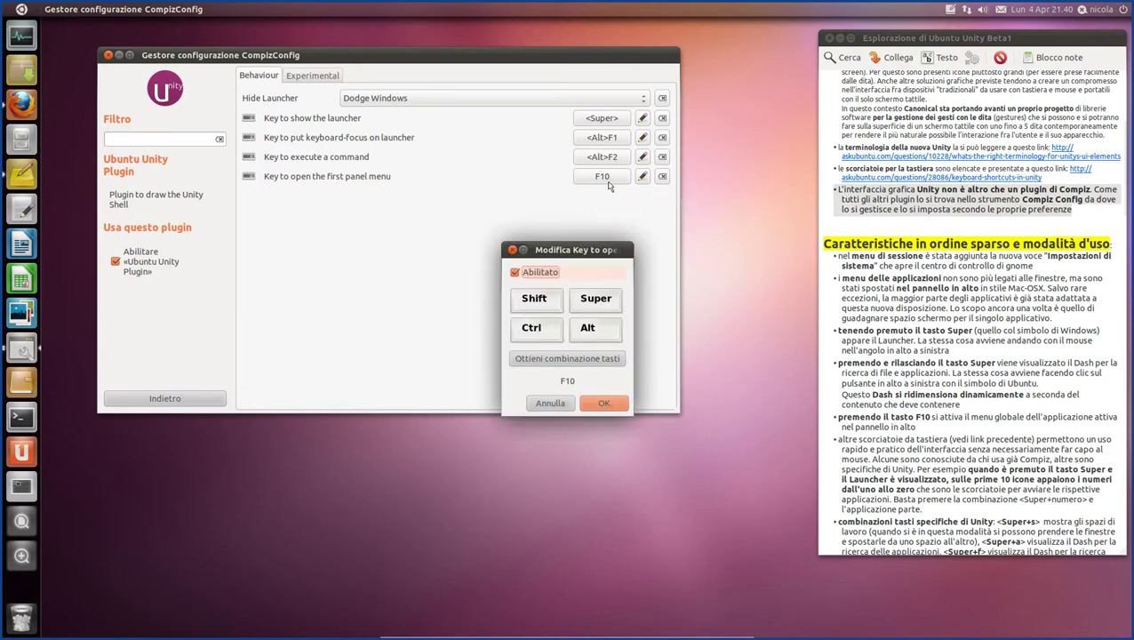
pyautogui.click(548, 403)
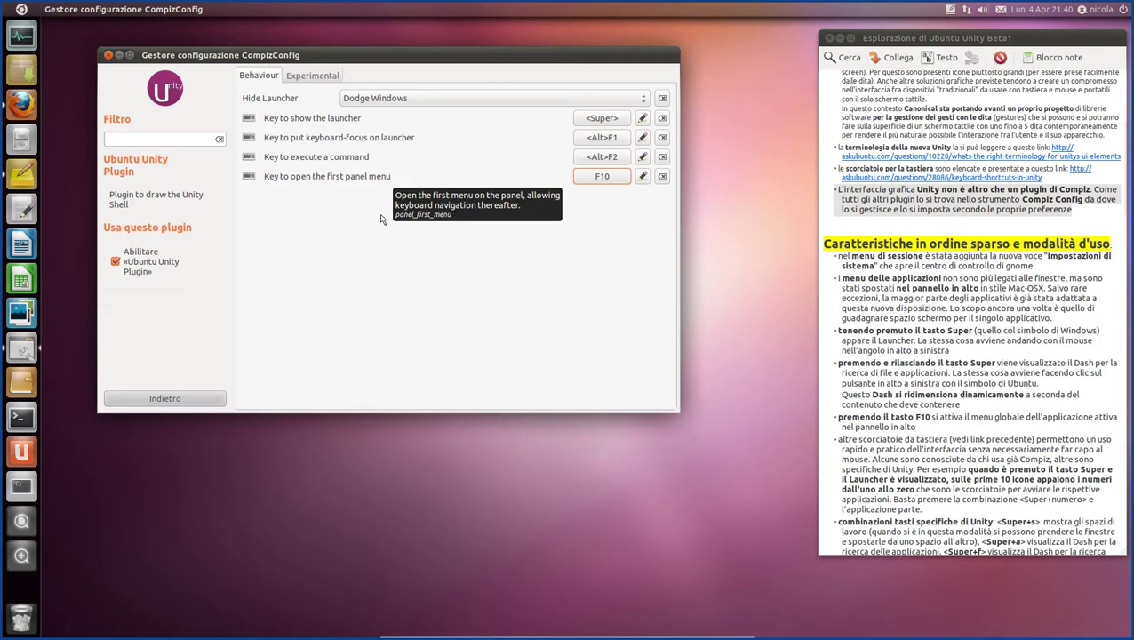
pyautogui.press('F10')
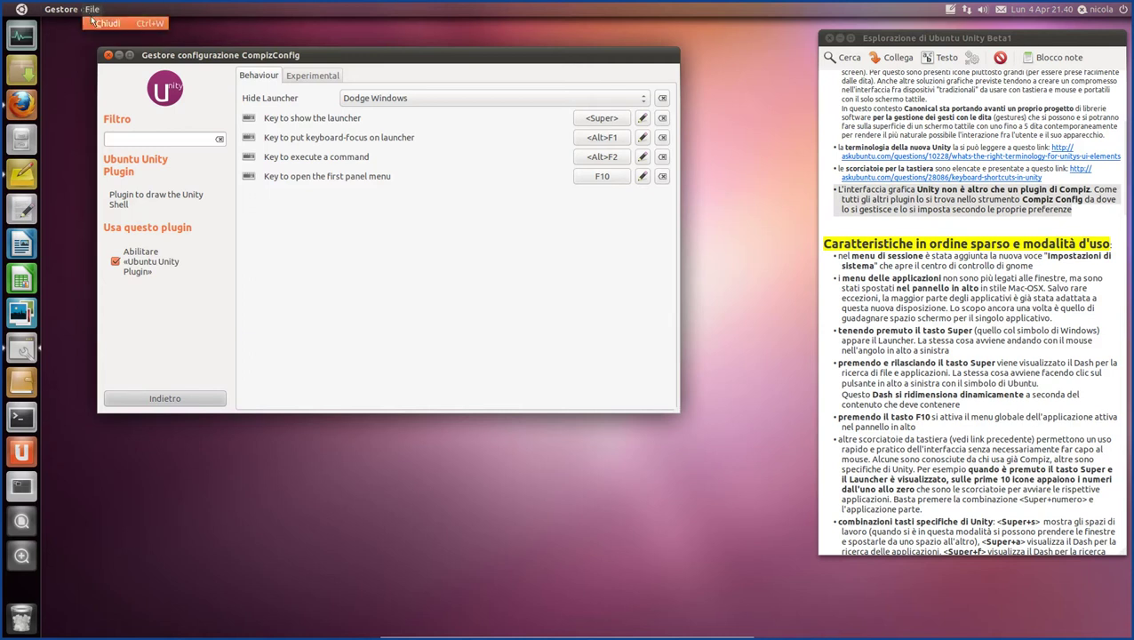
pyautogui.press('Right')
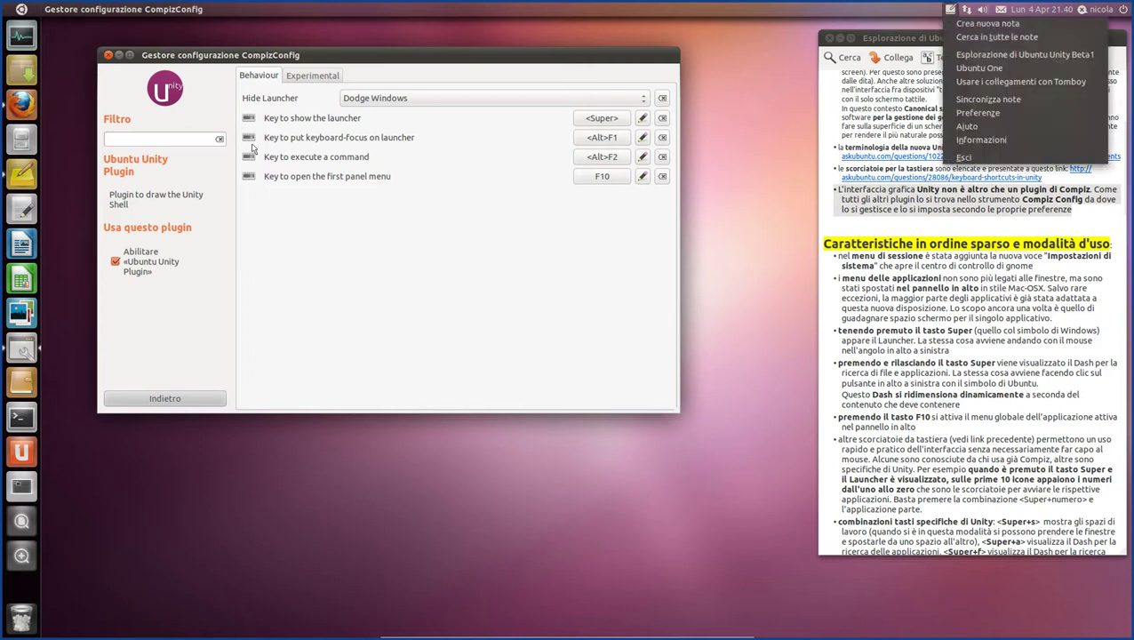
pyautogui.press('Left')
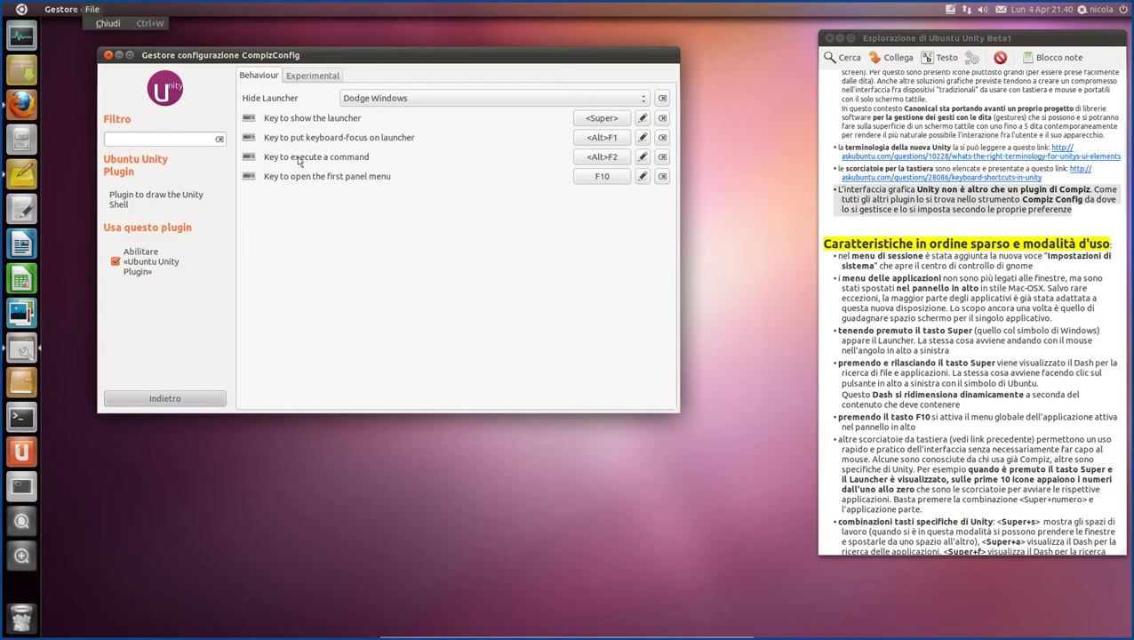
pyautogui.press('Down')
pyautogui.press('Escape')
# Step: In the Unity plugin's experimental settings, try Backlight Always Off and return the backlight mode to Backlight Always On
pyautogui.click(301, 78)
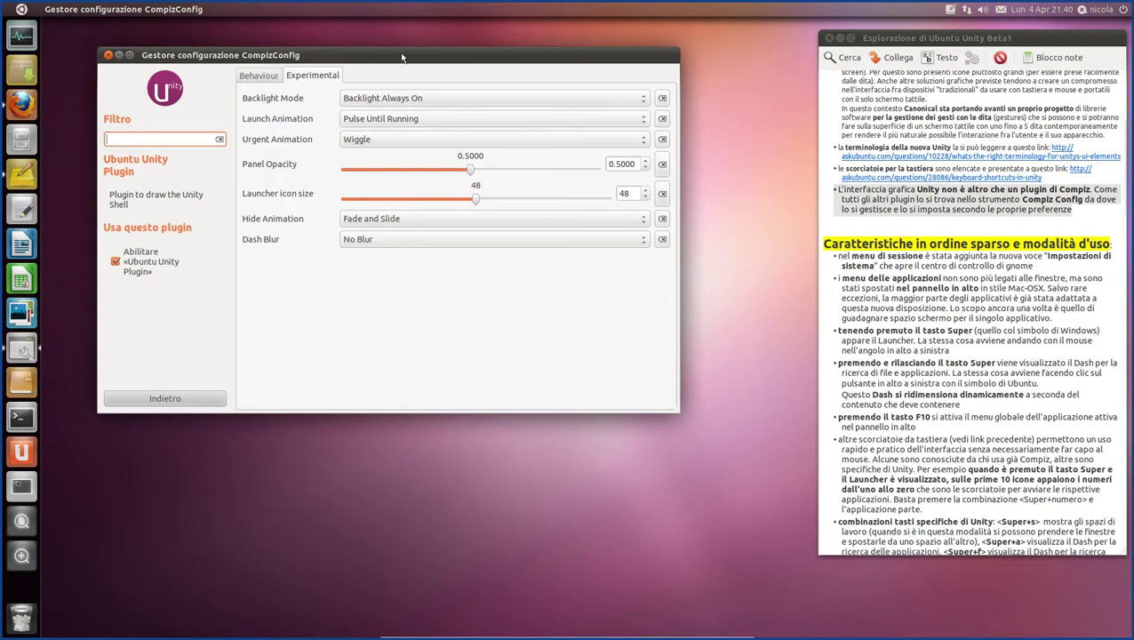
pyautogui.moveTo(401, 57); pyautogui.dragTo(416, 72)
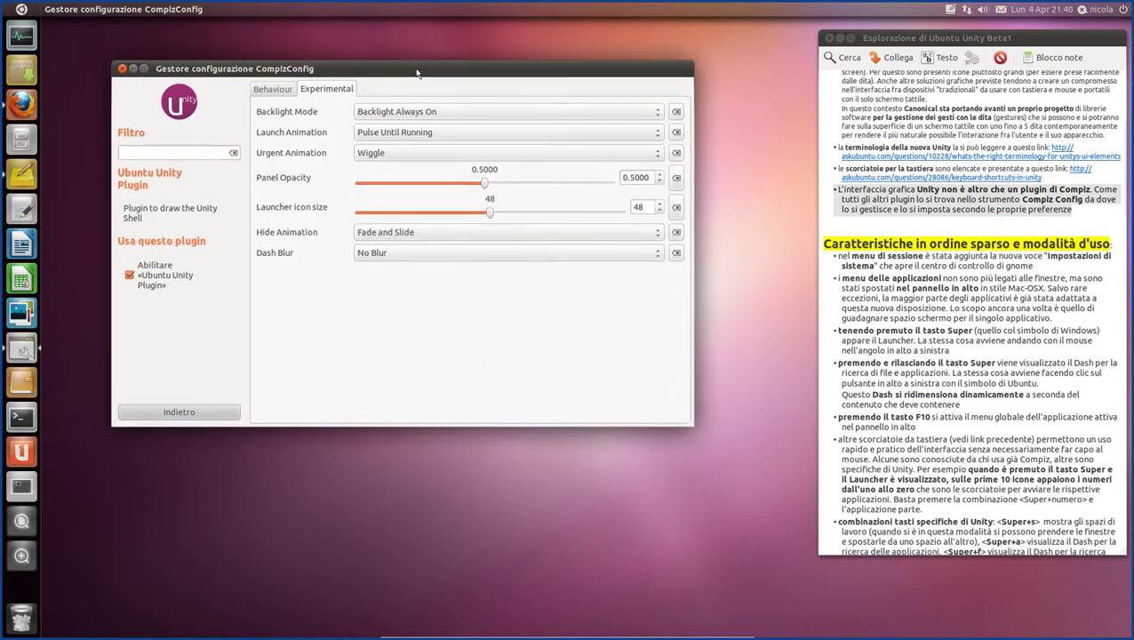
pyautogui.click(408, 117)
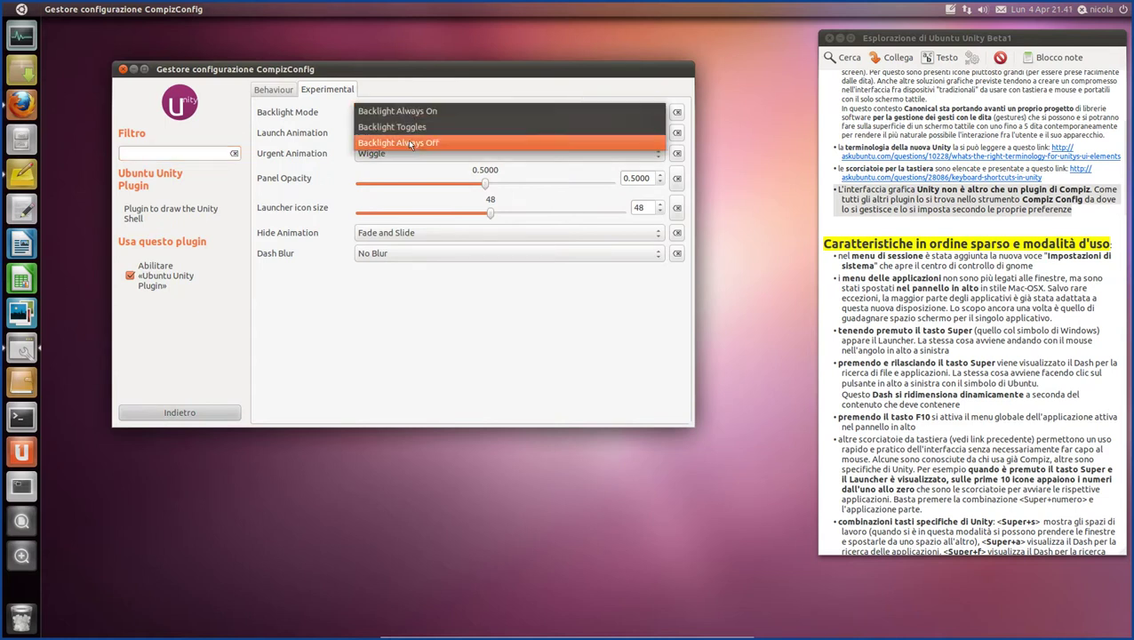
pyautogui.click(411, 144)
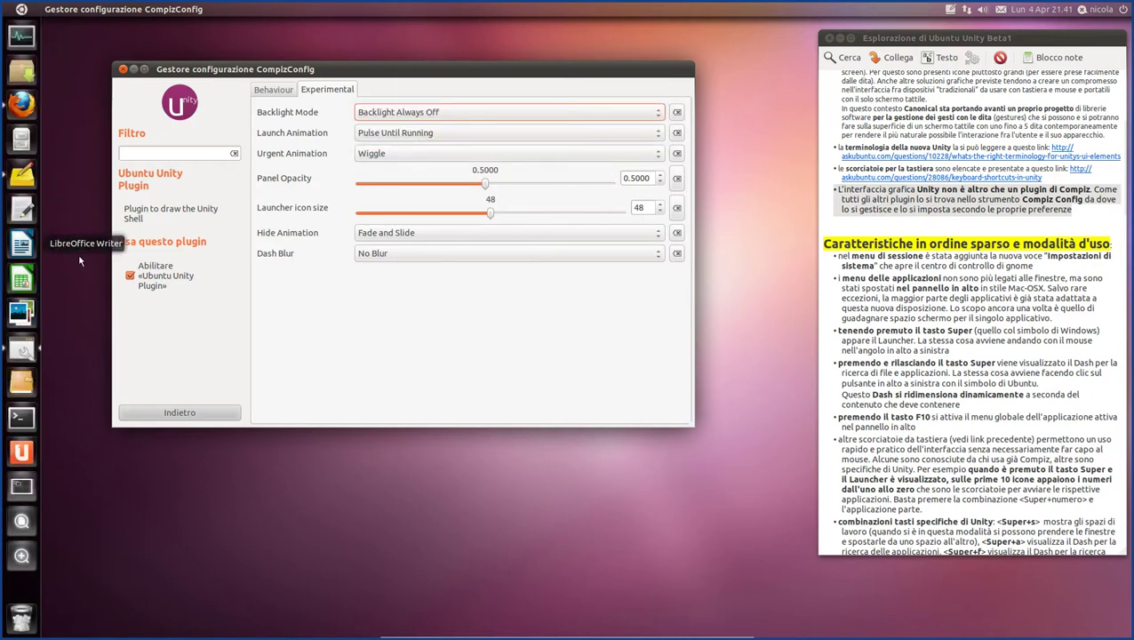
pyautogui.click(424, 118)
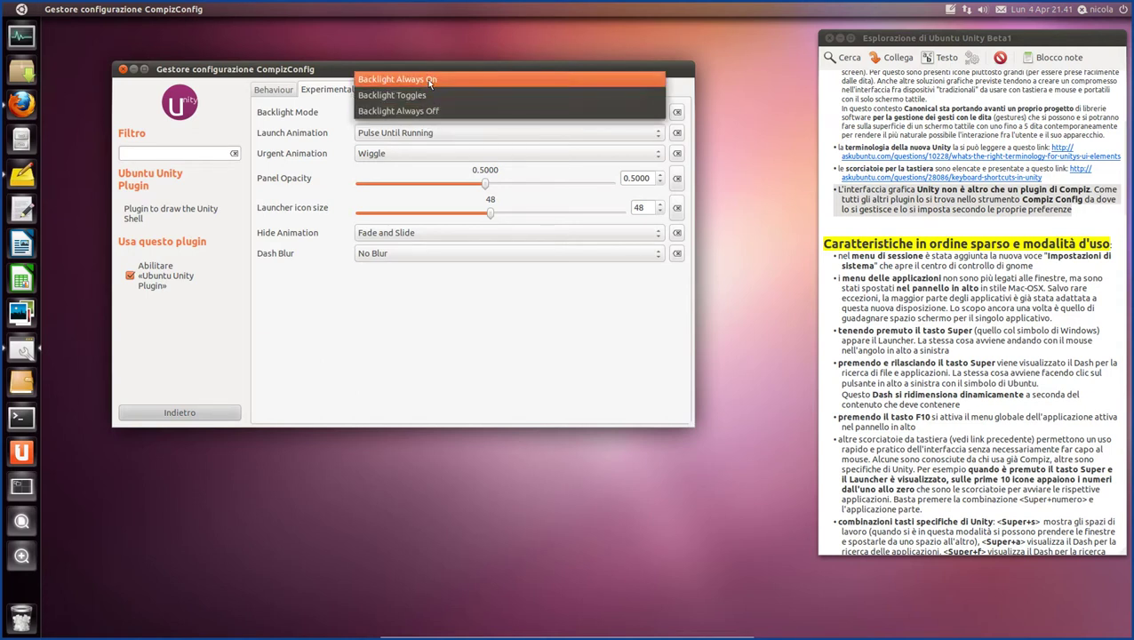
pyautogui.click(427, 80)
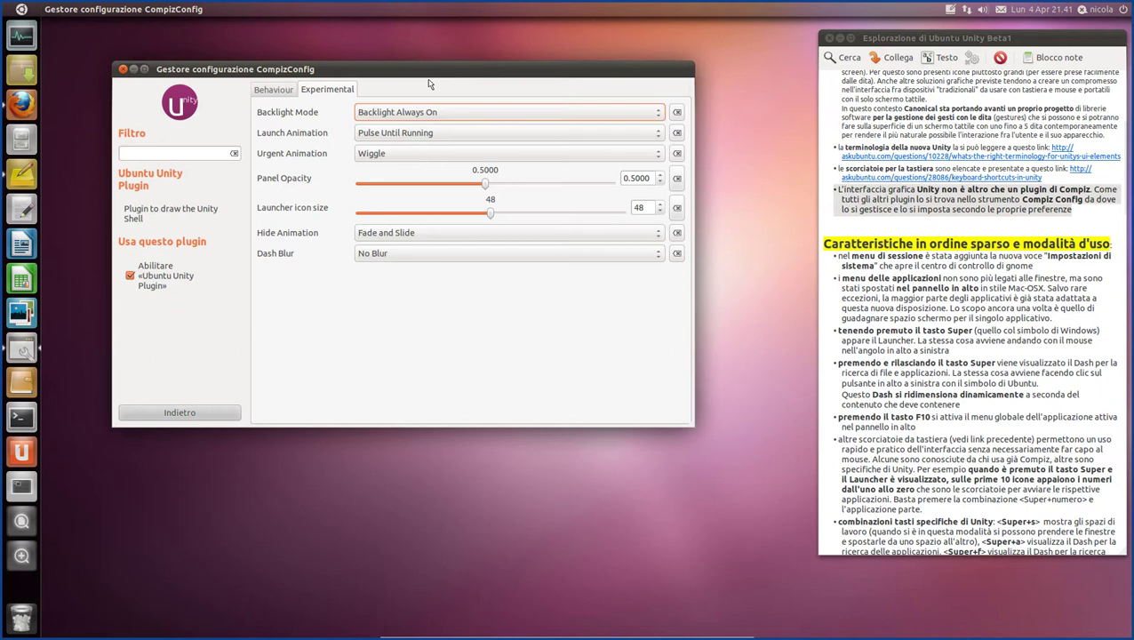
# Step: Review the available launch animation options, keeping Pulse Until Running selected
pyautogui.click(430, 133)
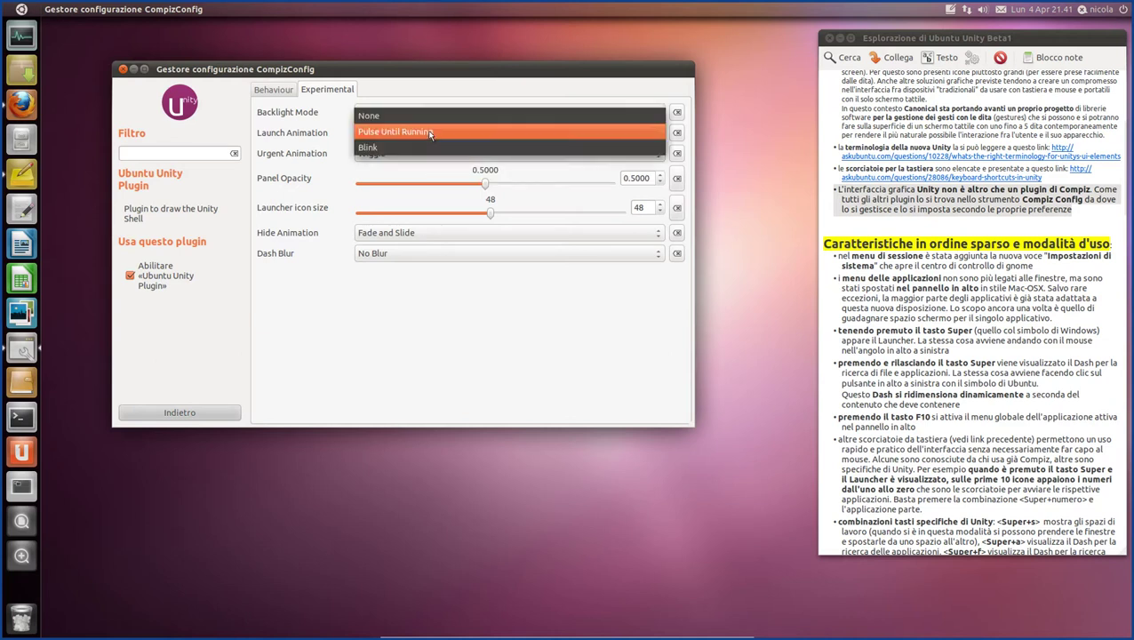
pyautogui.click(430, 134)
pyautogui.click(430, 134)
pyautogui.click(429, 134)
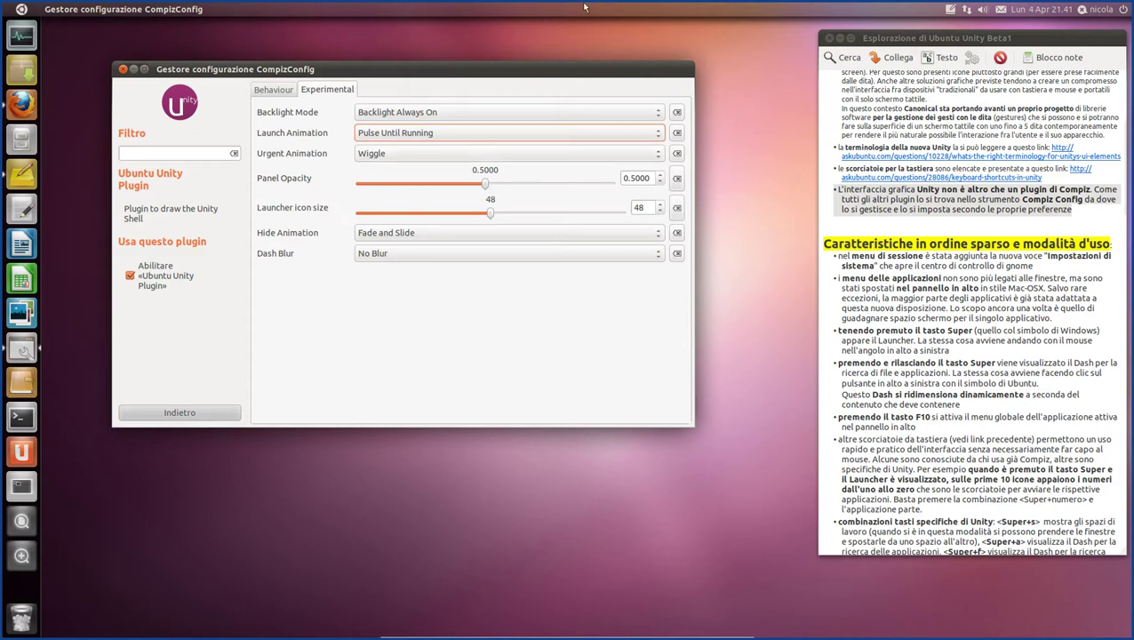
# Step: Reset the panel opacity to its default, try about half opacity, and set it to exactly 0.5
pyautogui.click(677, 181)
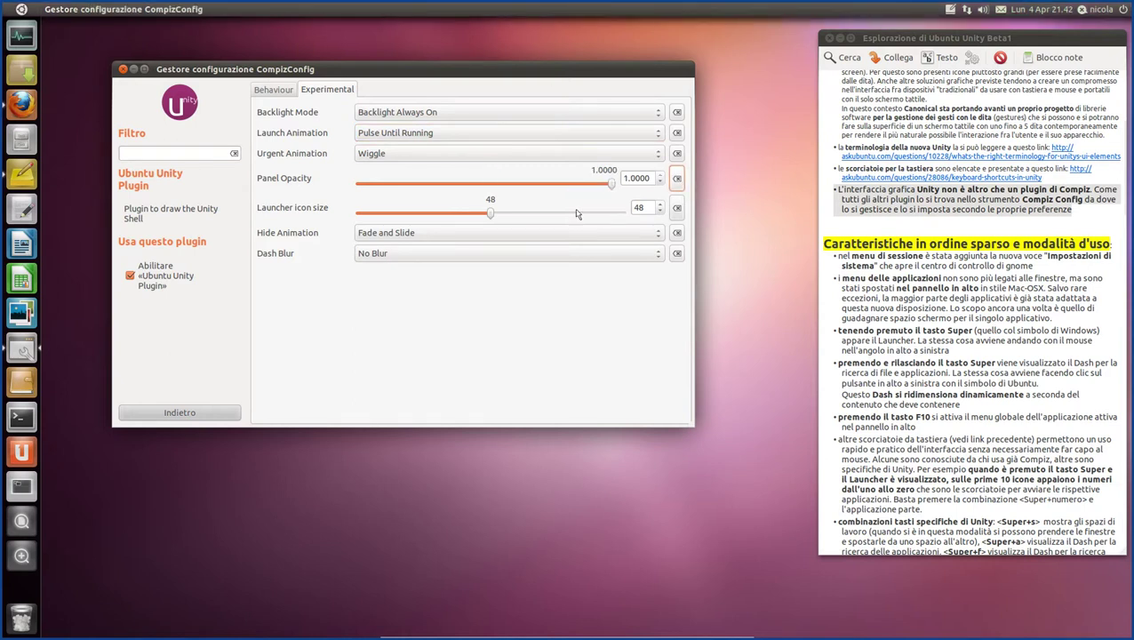
pyautogui.moveTo(613, 185); pyautogui.dragTo(483, 189)
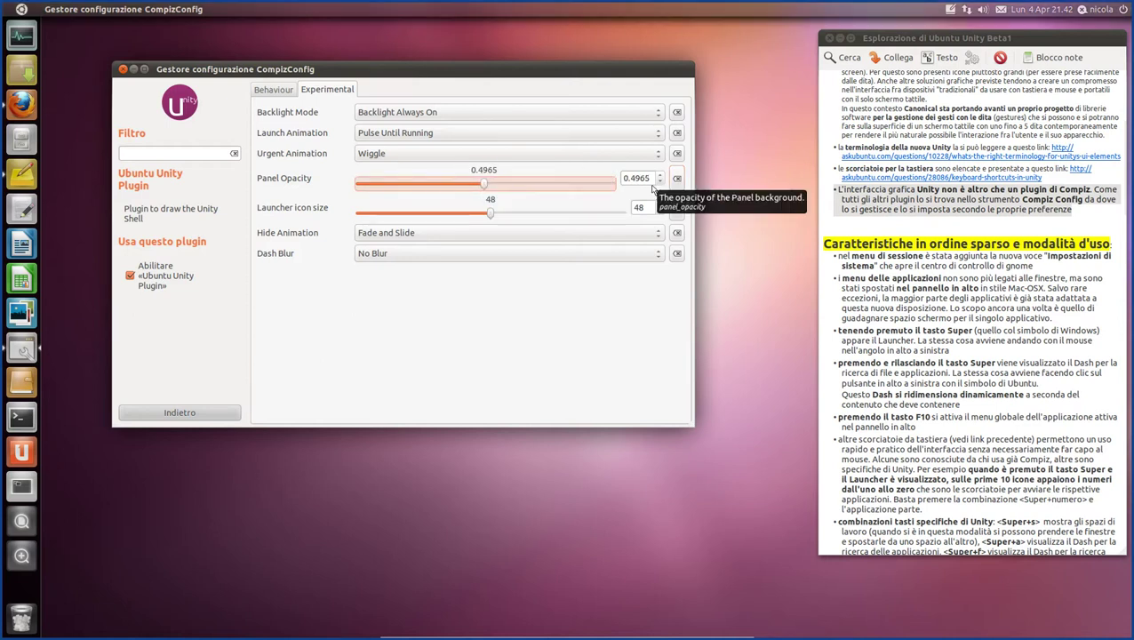
pyautogui.press('Tab')
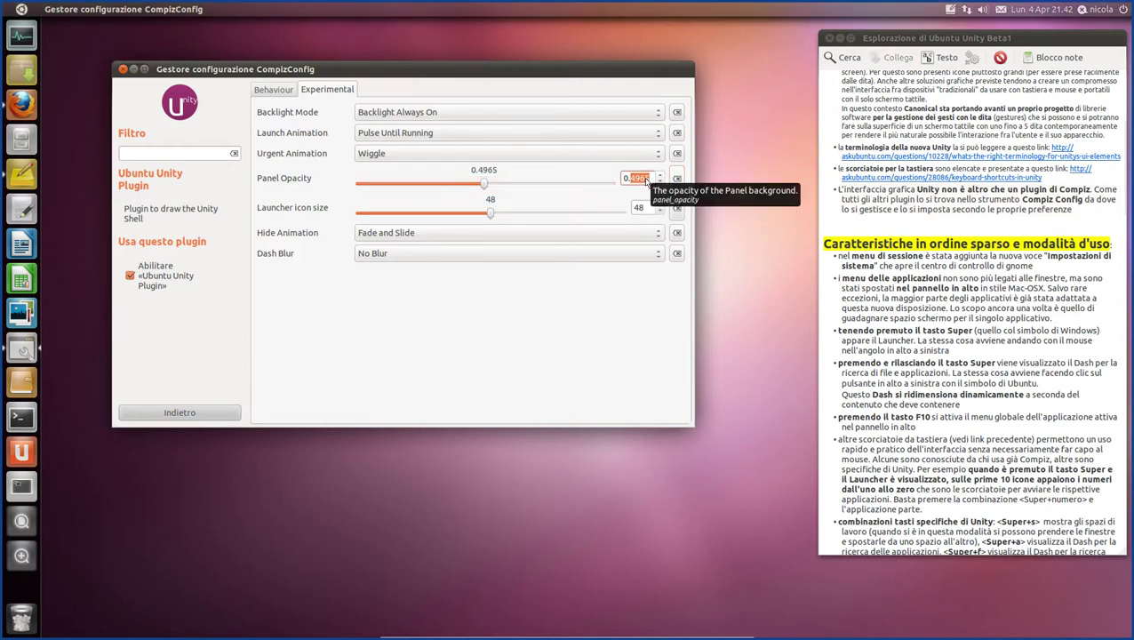
pyautogui.write('5')
pyautogui.press('Tab')
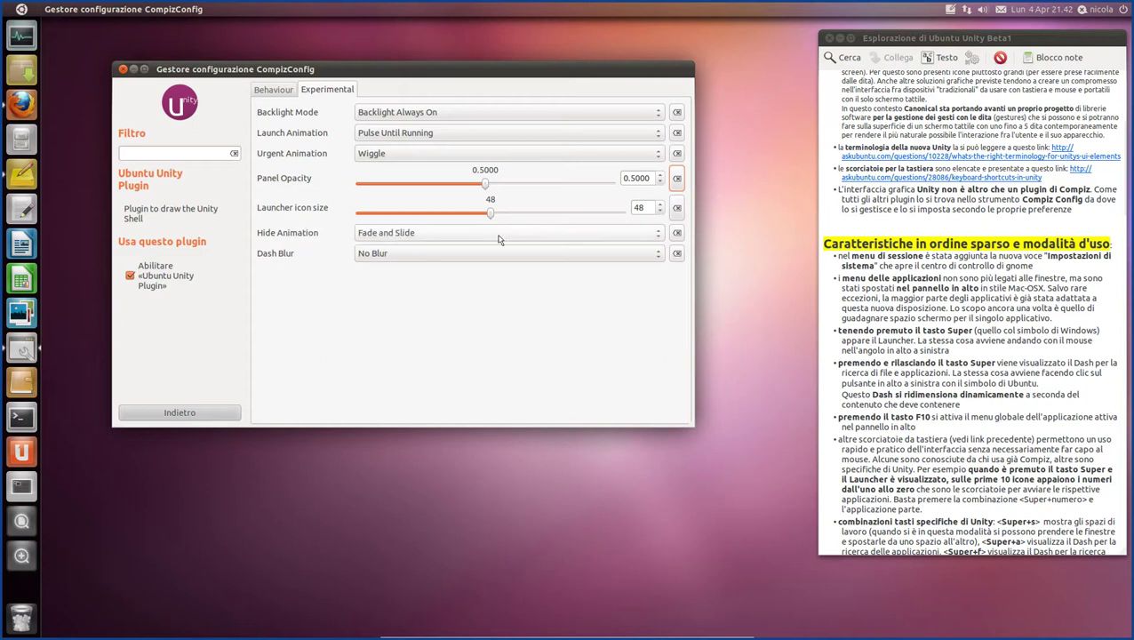
# Step: Try launcher icon sizes of 32 and 64, then restore the default icon size
pyautogui.click(676, 209)
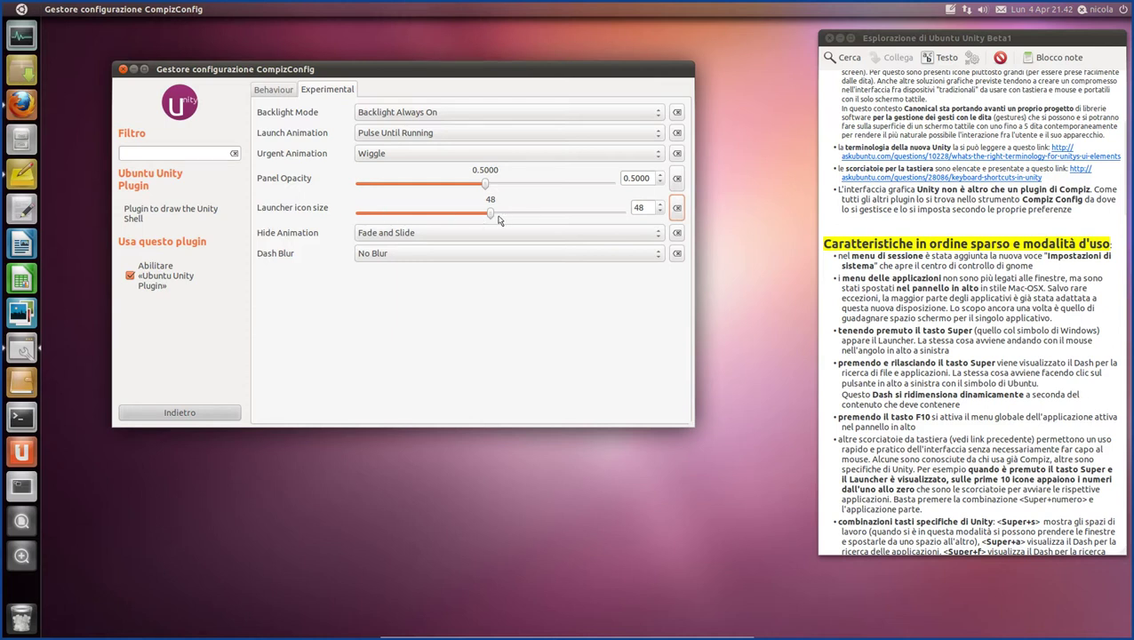
pyautogui.moveTo(489, 217); pyautogui.dragTo(329, 231)
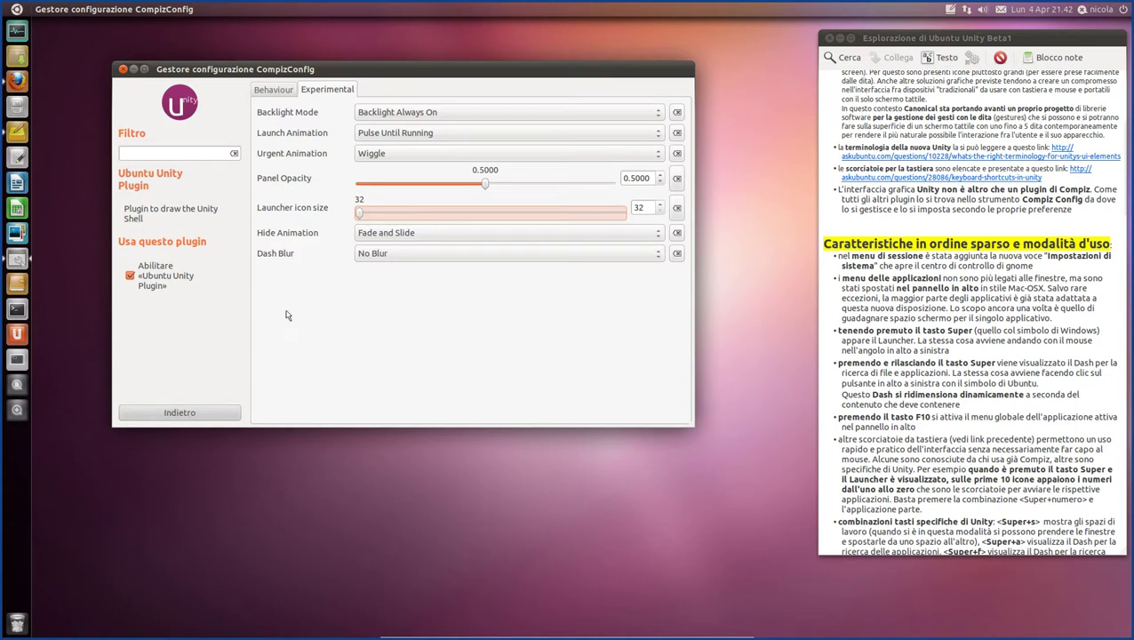
pyautogui.moveTo(360, 213); pyautogui.dragTo(647, 217)
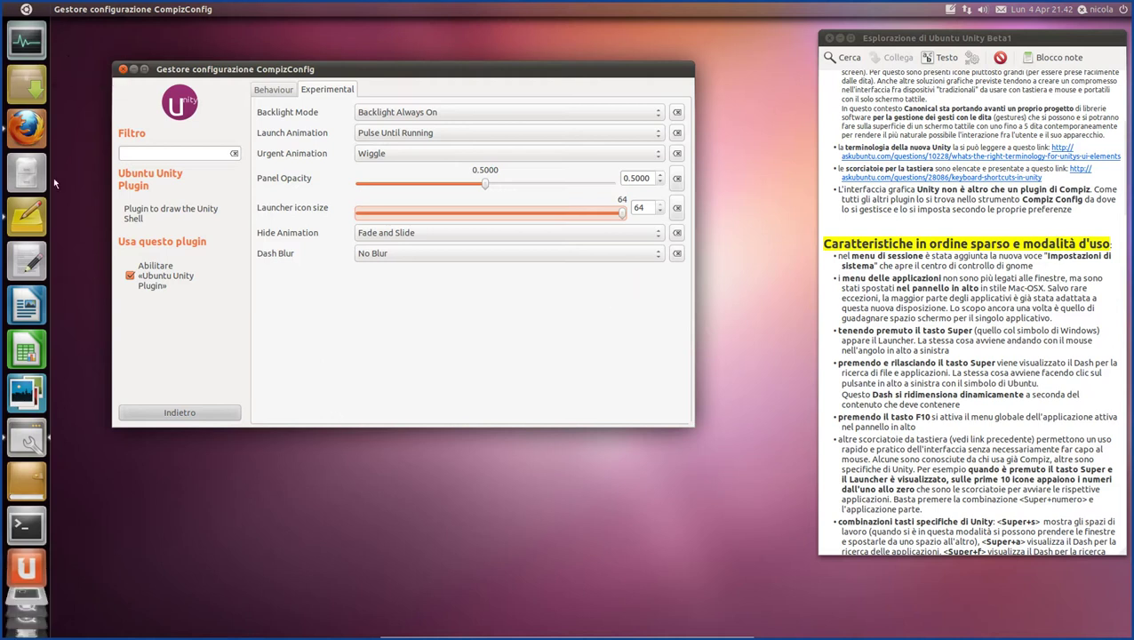
pyautogui.click(677, 209)
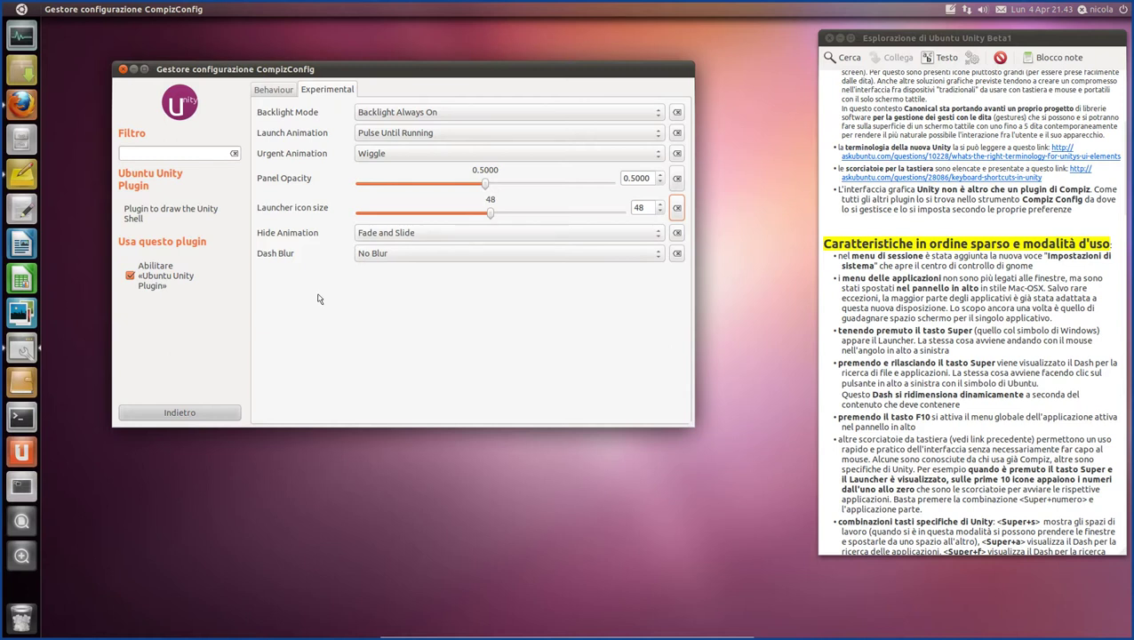
# Step: Review the hide animation and dash blur options, keeping No Blur, and preview the run-a-command overlay
pyautogui.click(423, 232)
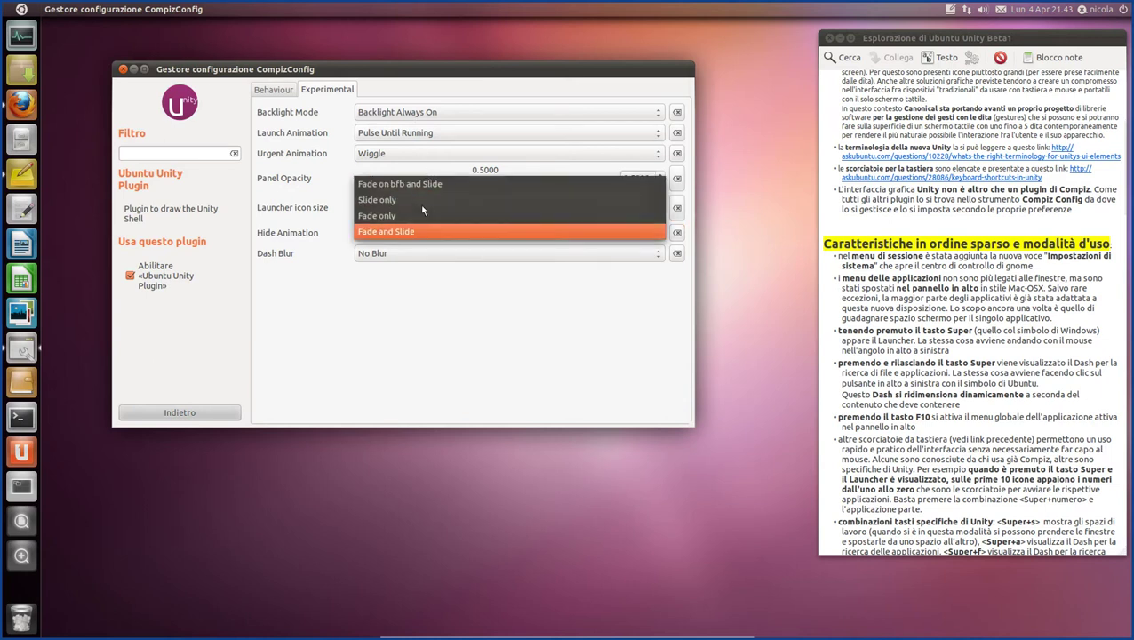
pyautogui.click(421, 320)
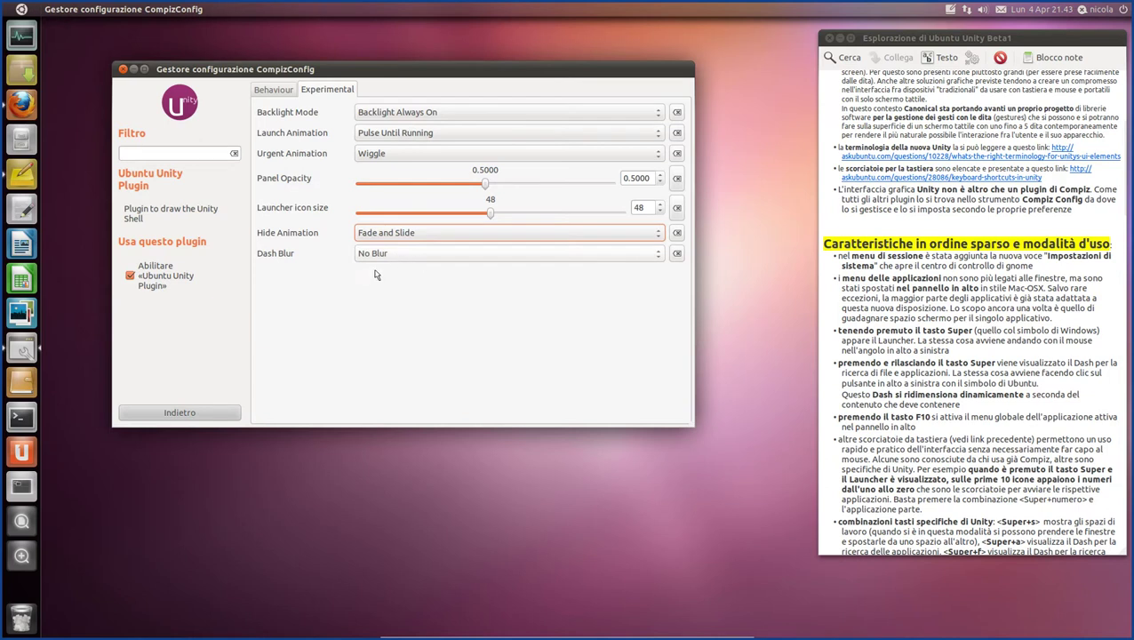
pyautogui.click(428, 258)
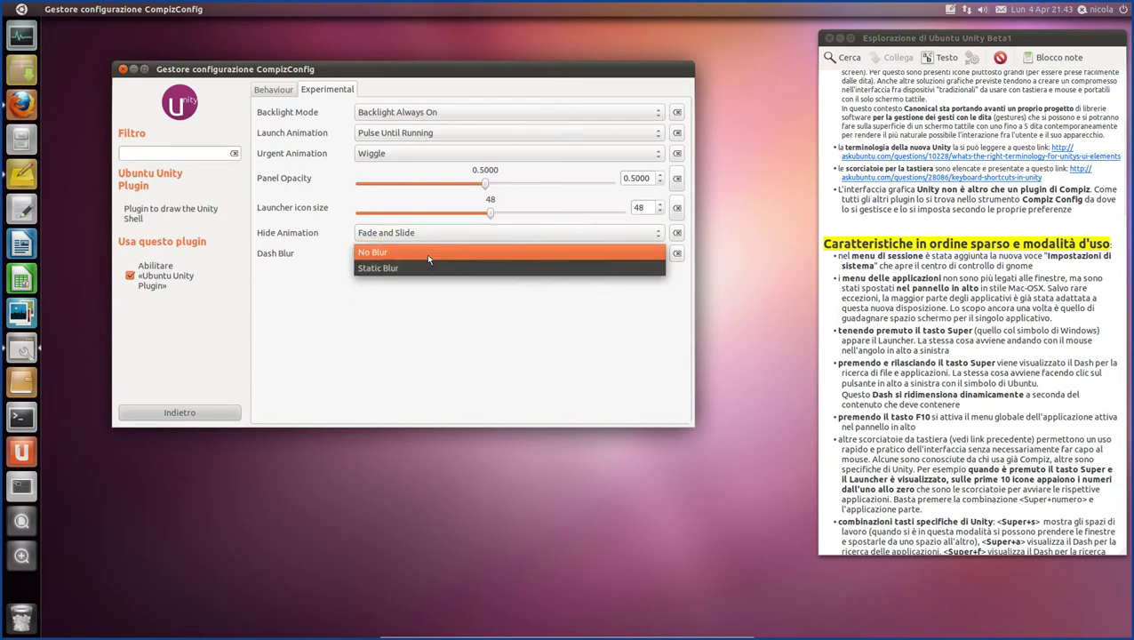
pyautogui.click(425, 253)
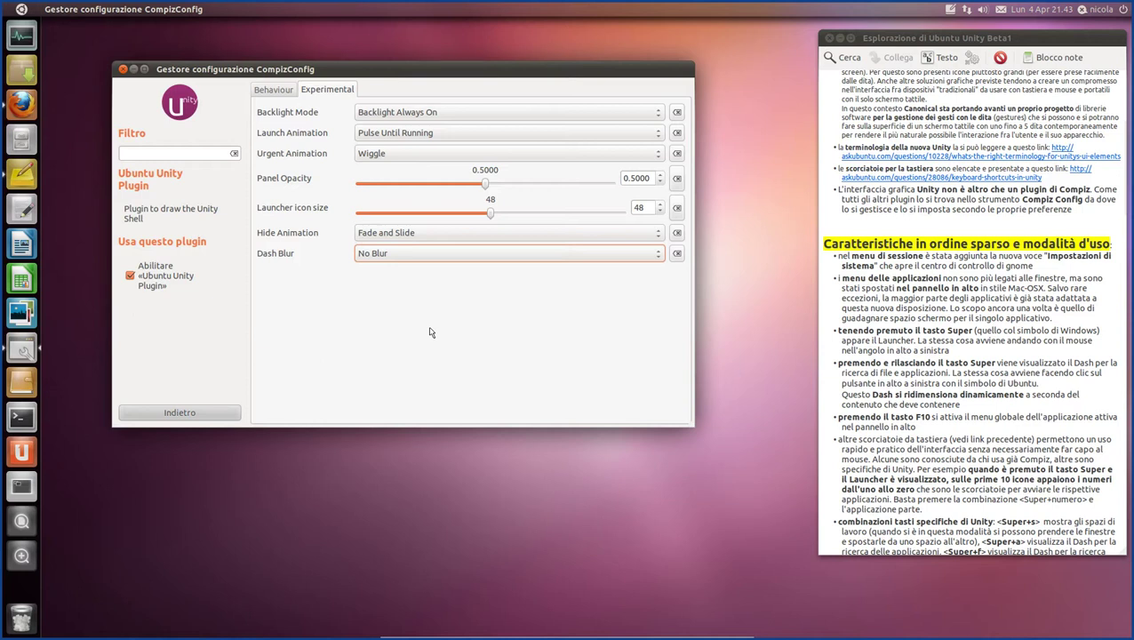
pyautogui.hotkey('alt', 'F2')
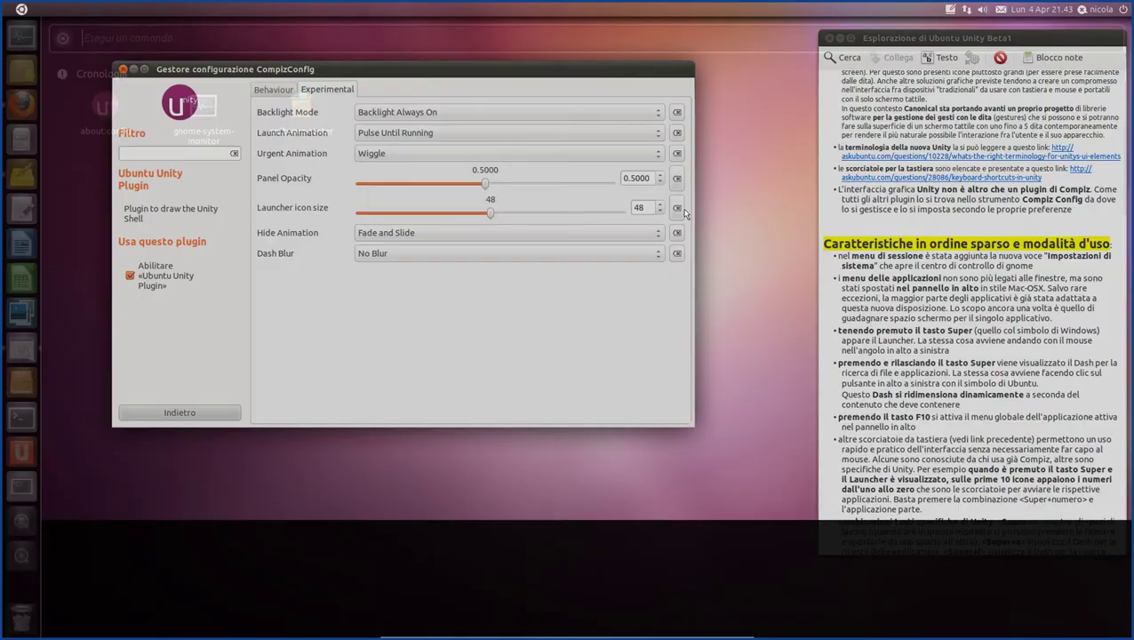
pyautogui.press('Escape')
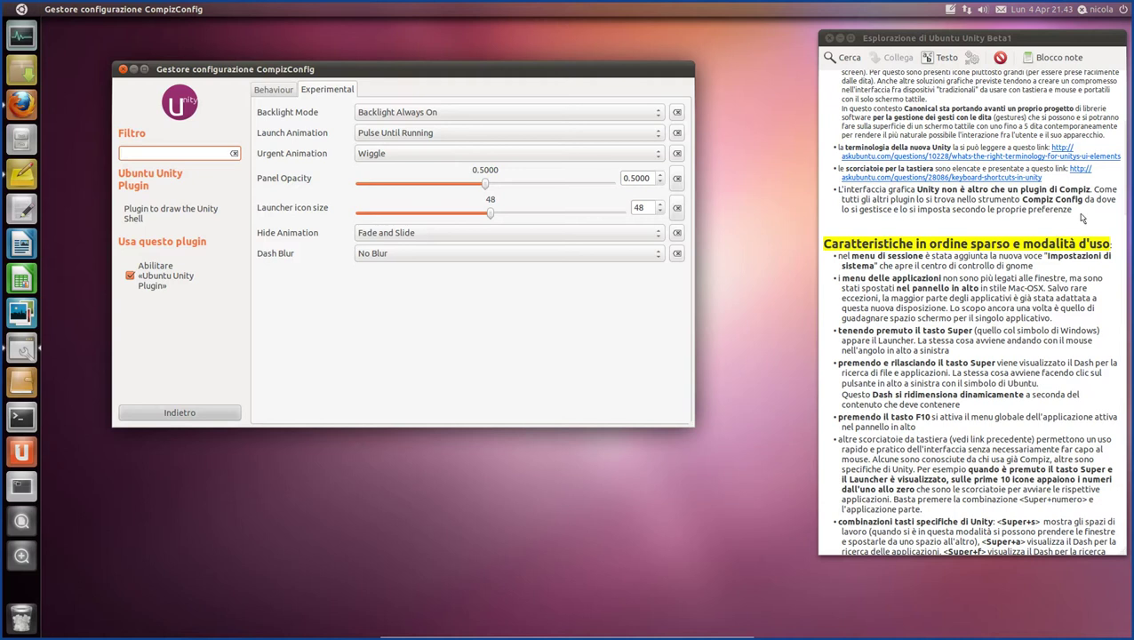
# Step: In the Tomboy note, set the bullet about Unity being a Compiz plugin to the Piccolo text size
pyautogui.moveTo(1083, 219); pyautogui.dragTo(838, 194)
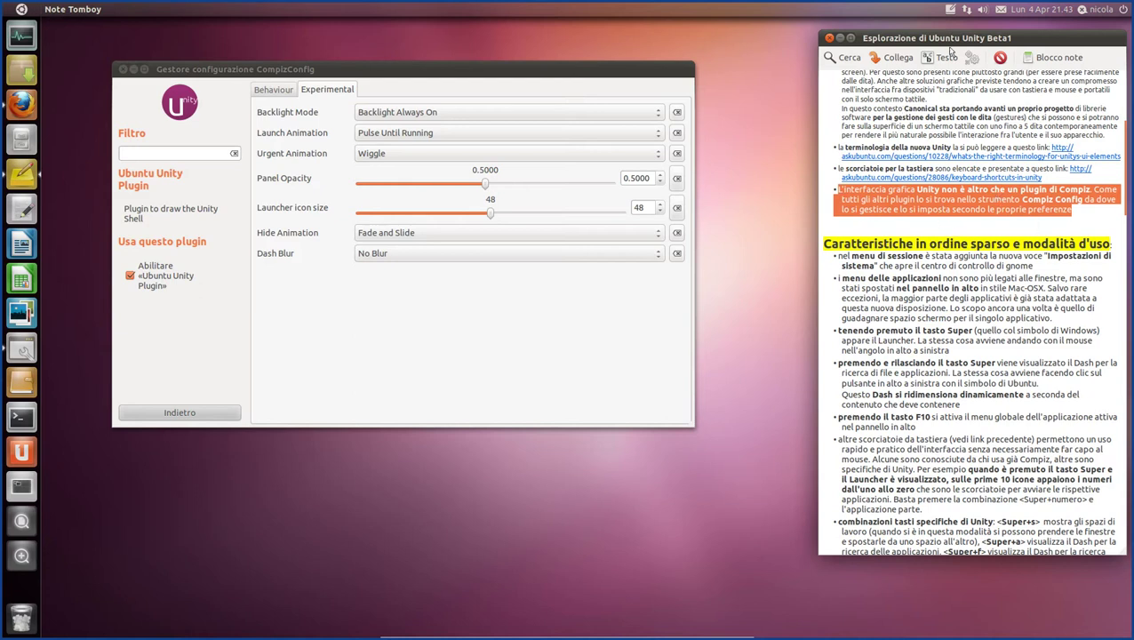
pyautogui.click(946, 57)
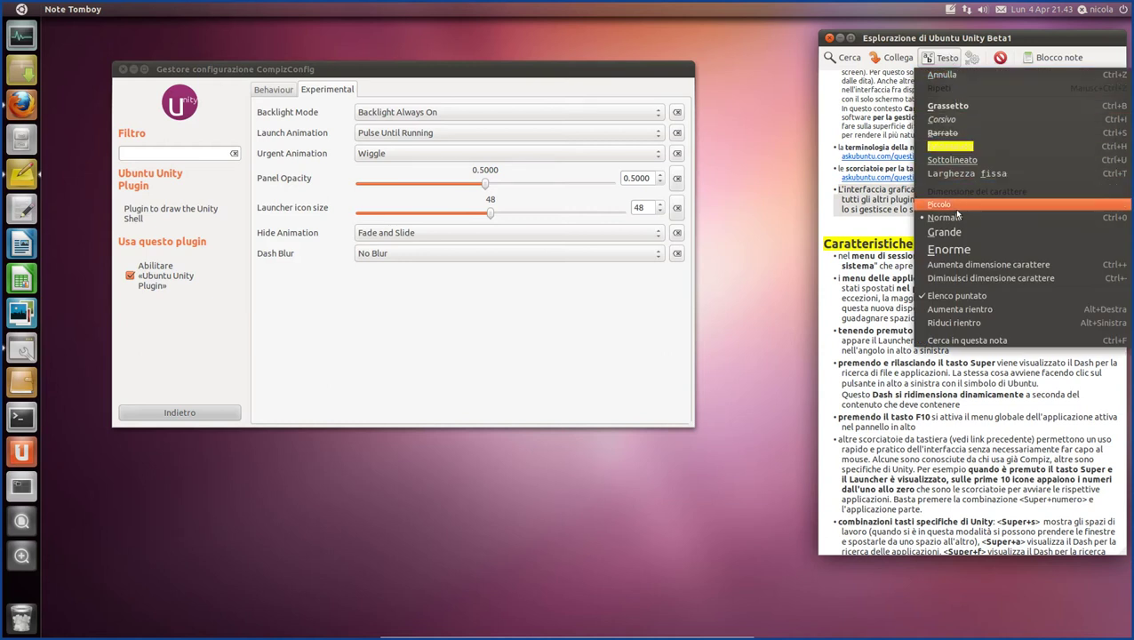
pyautogui.click(956, 210)
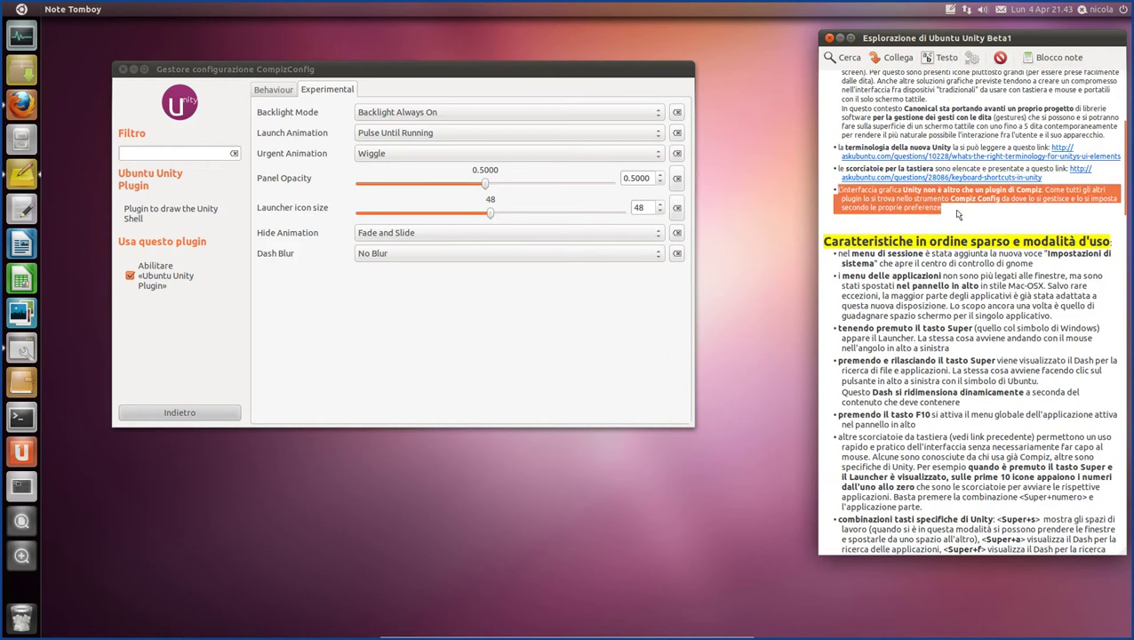
# Step: Leave the Ubuntu Unity Plugin settings and close the CompizConfig manager
pyautogui.click(551, 333)
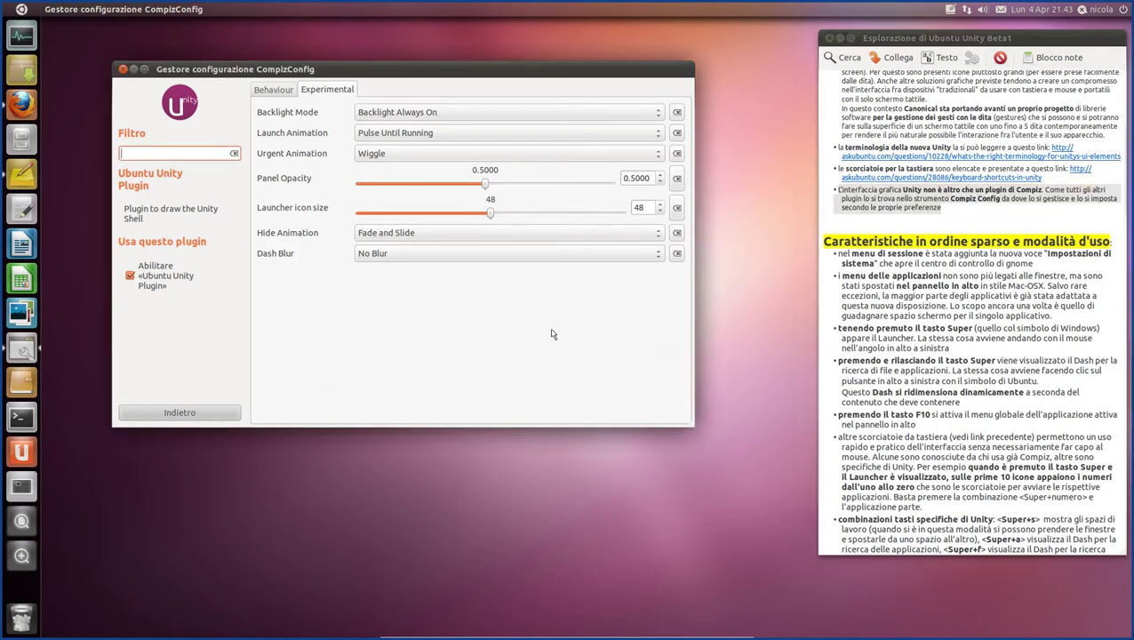
pyautogui.click(169, 414)
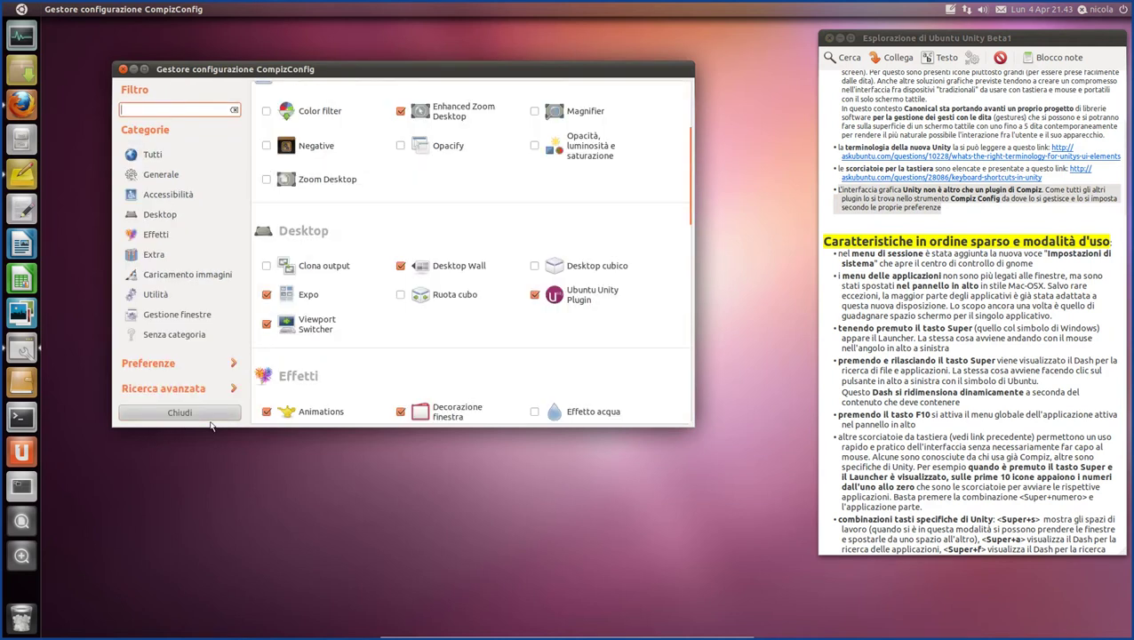
pyautogui.click(209, 415)
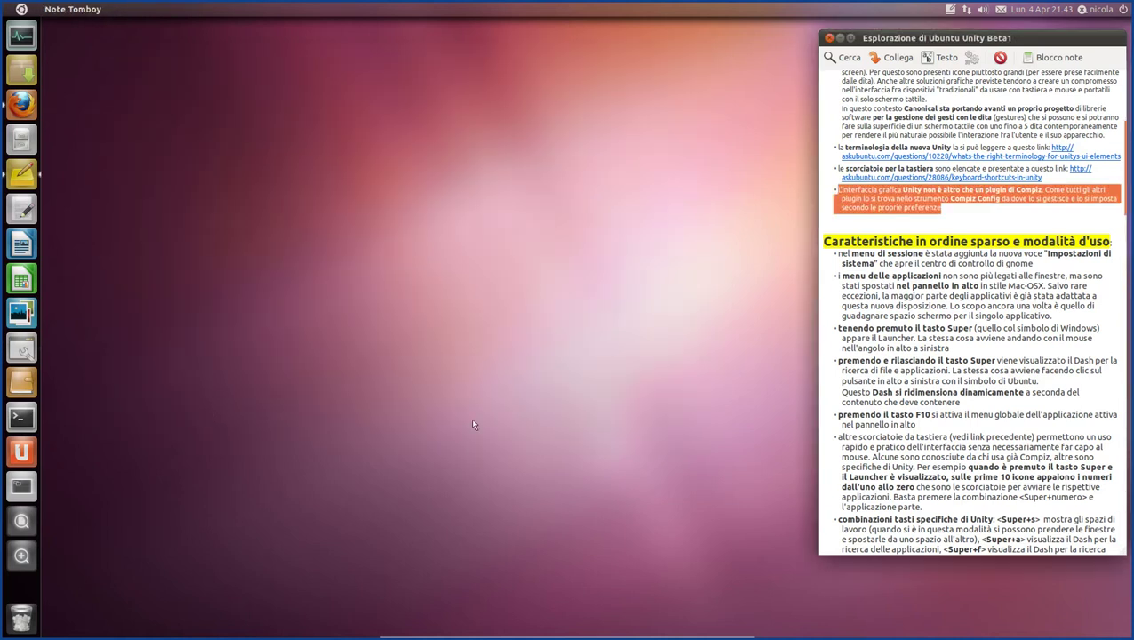
# Step: Skim the Tomboy note from the introduction through the Software Center points, returning to the start of the "Caratteristiche in ordine sparso" section
pyautogui.click(871, 270)
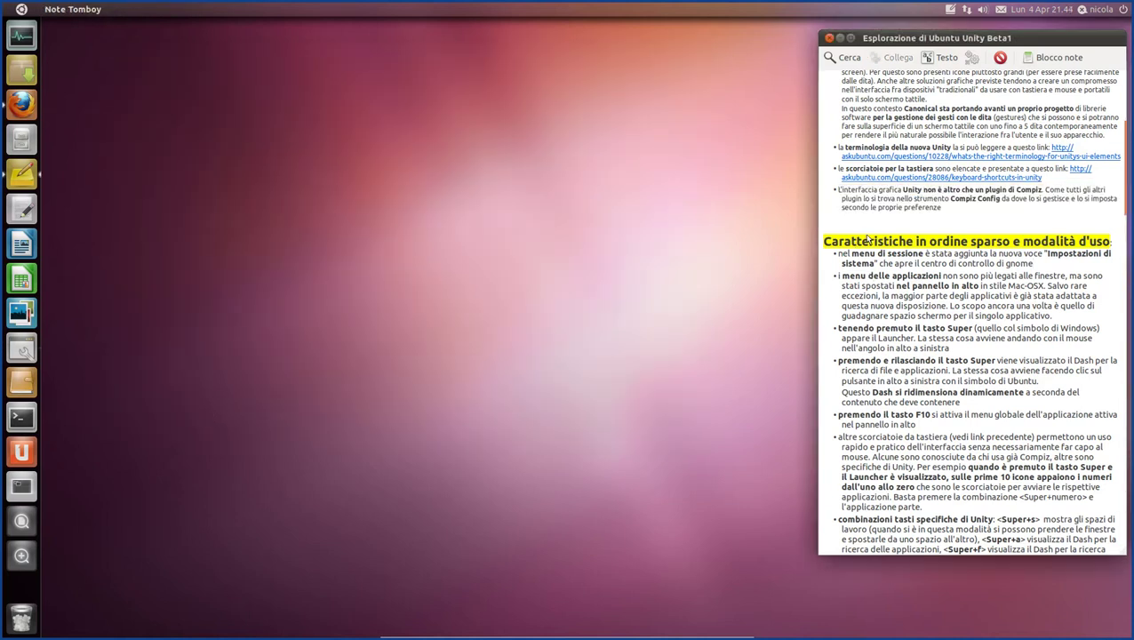
pyautogui.scroll(5, 852, 124)
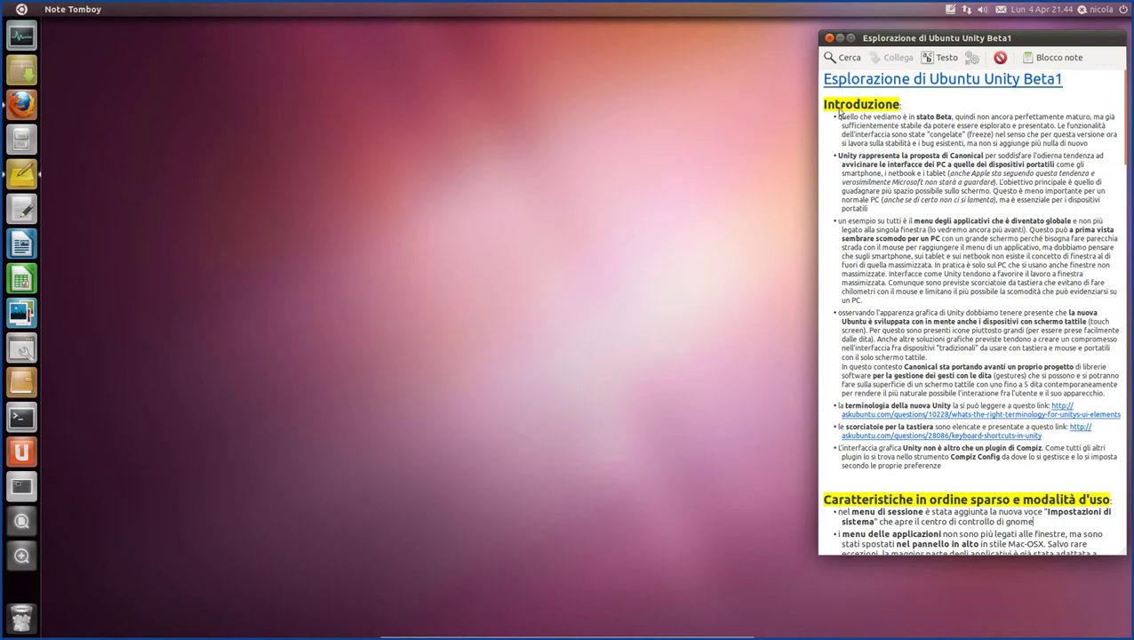
pyautogui.scroll(-6, 858, 135)
pyautogui.scroll(-1, 867, 147)
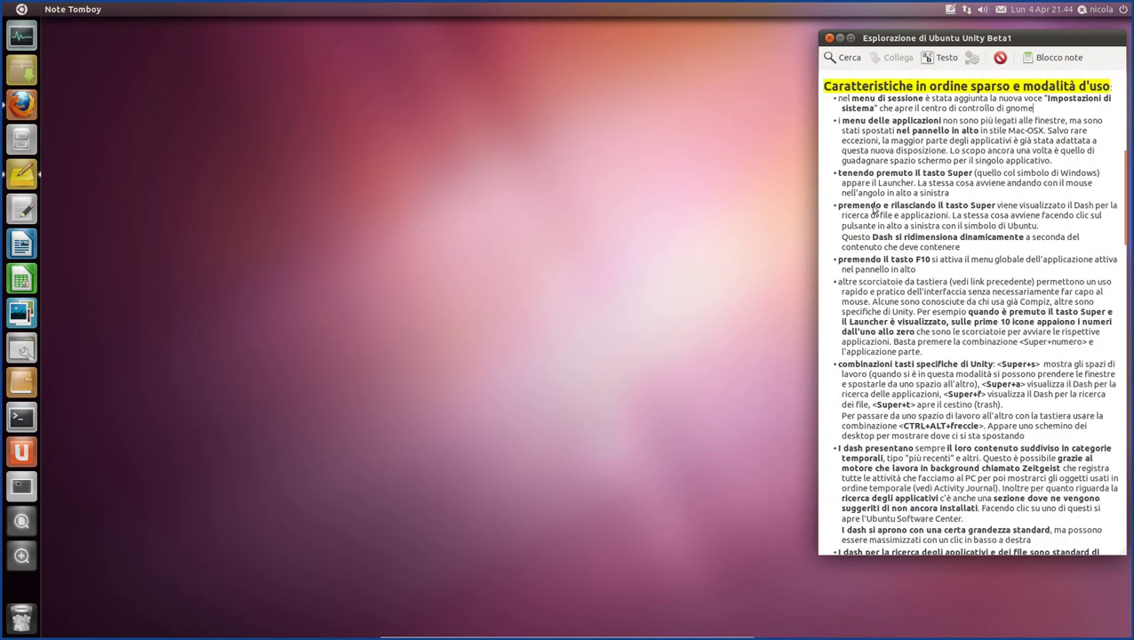
pyautogui.scroll(1, 875, 210)
pyautogui.scroll(-4, 918, 324)
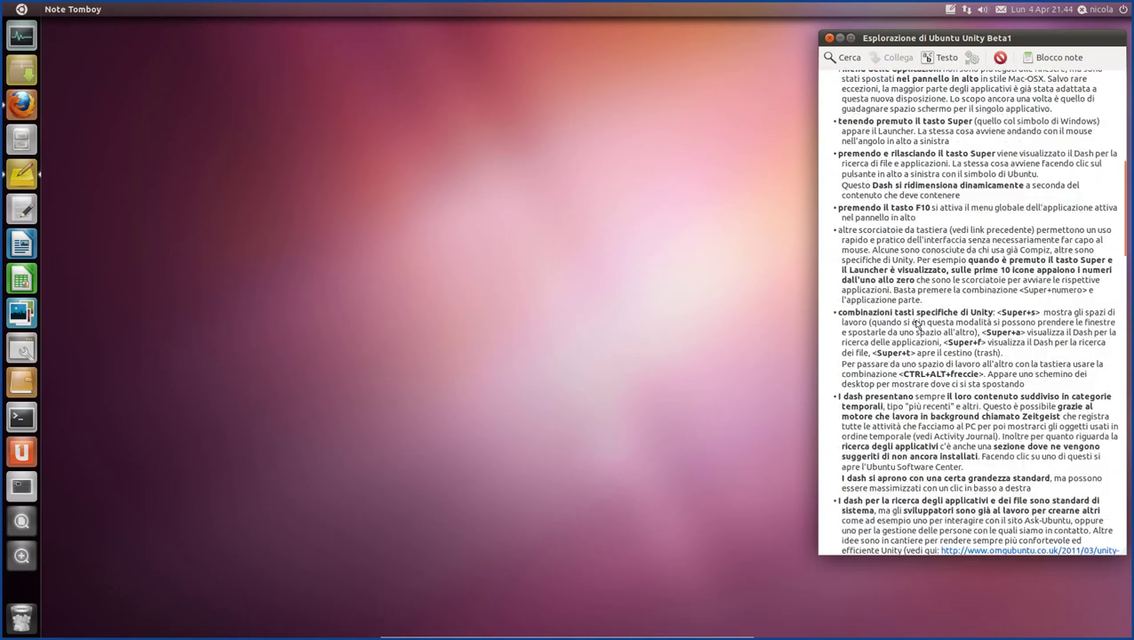
pyautogui.scroll(-12, 918, 324)
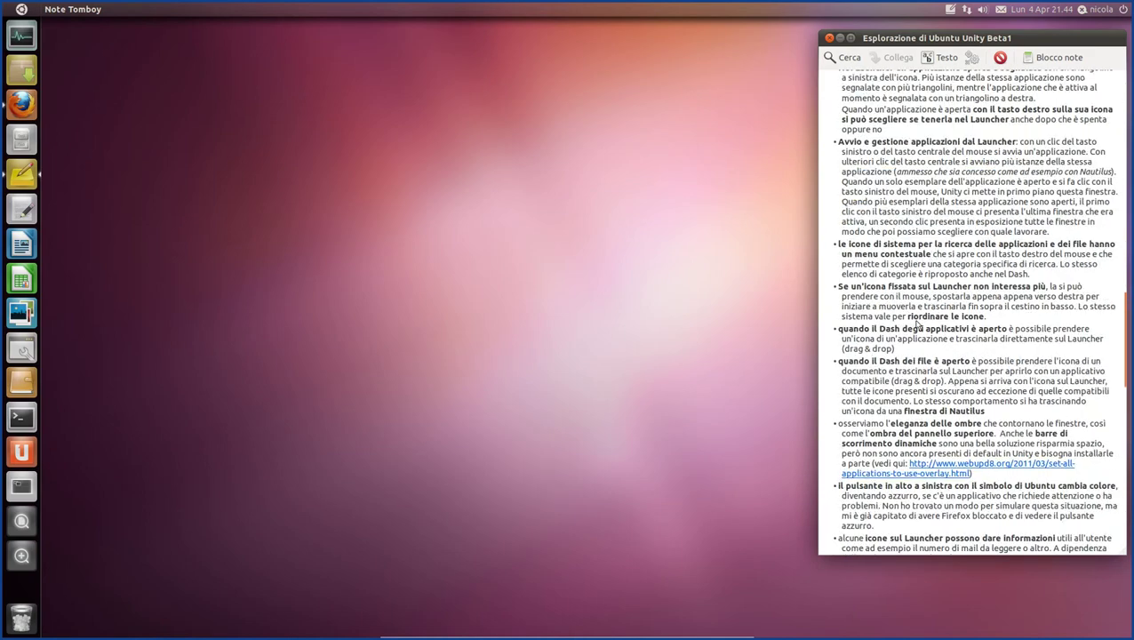
pyautogui.scroll(-8, 917, 325)
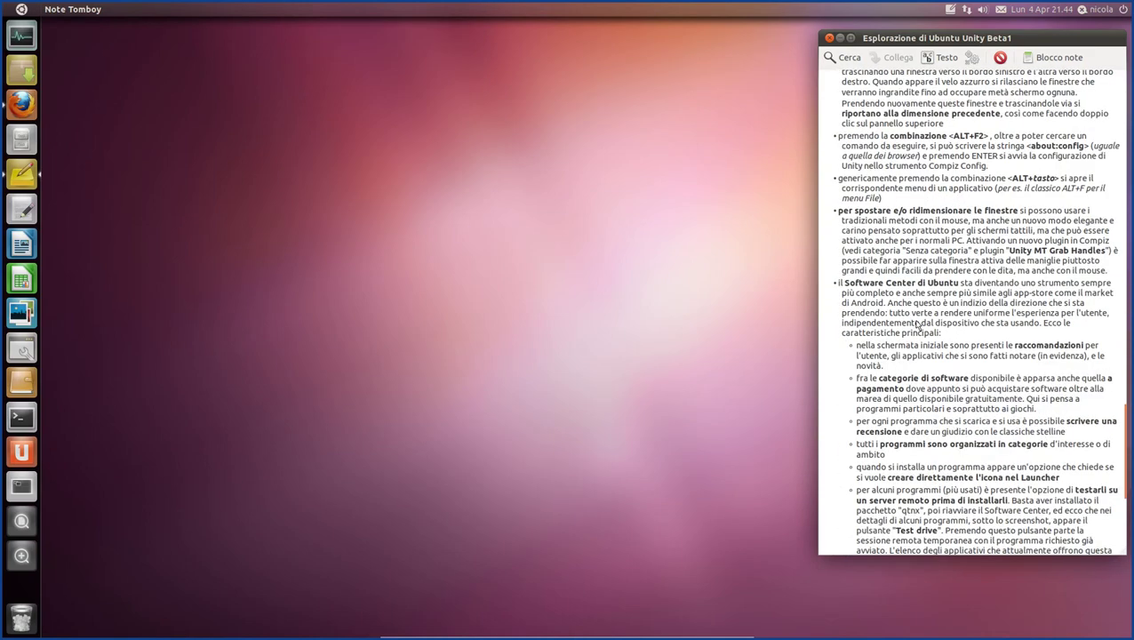
pyautogui.scroll(20, 917, 325)
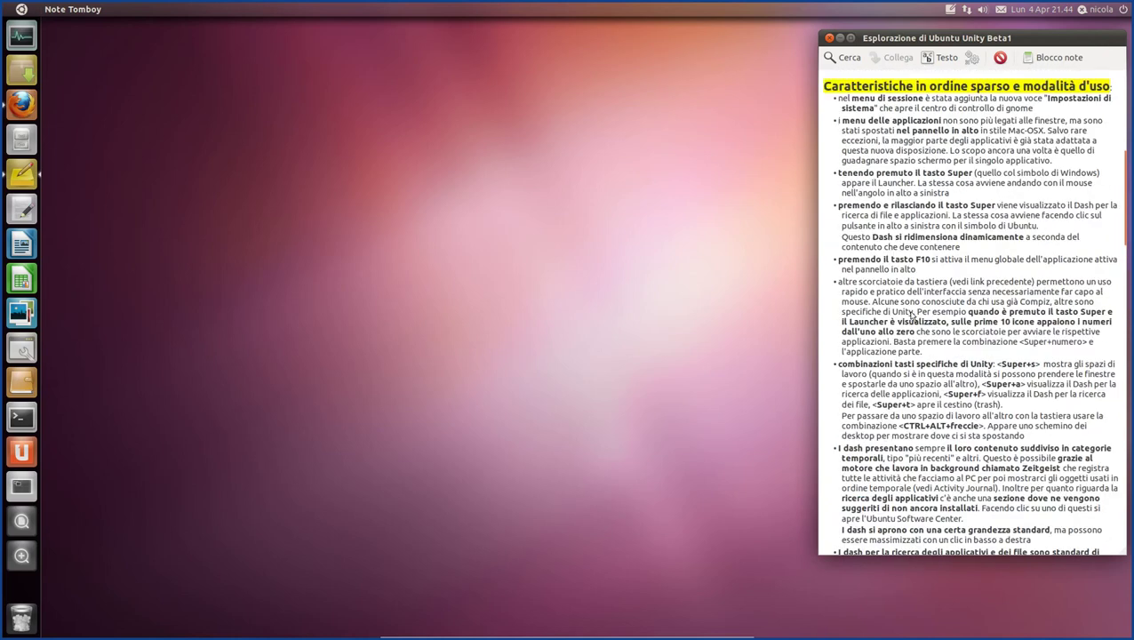
pyautogui.scroll(-3, 911, 315)
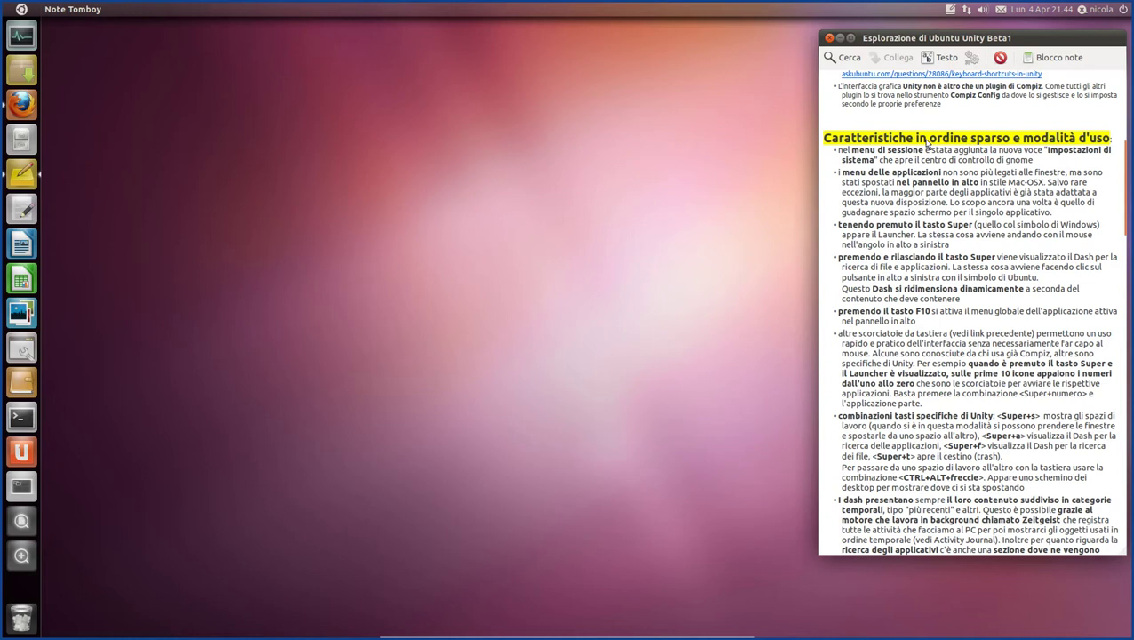
pyautogui.scroll(-1, 889, 248)
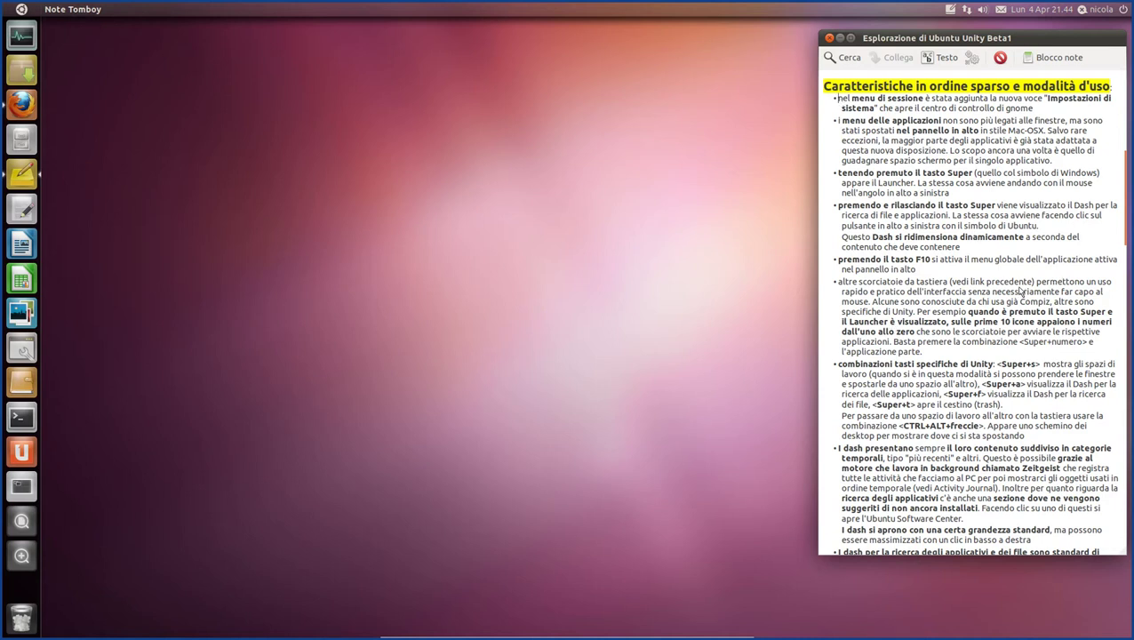
pyautogui.scroll(-2, 927, 341)
pyautogui.scroll(-4, 927, 341)
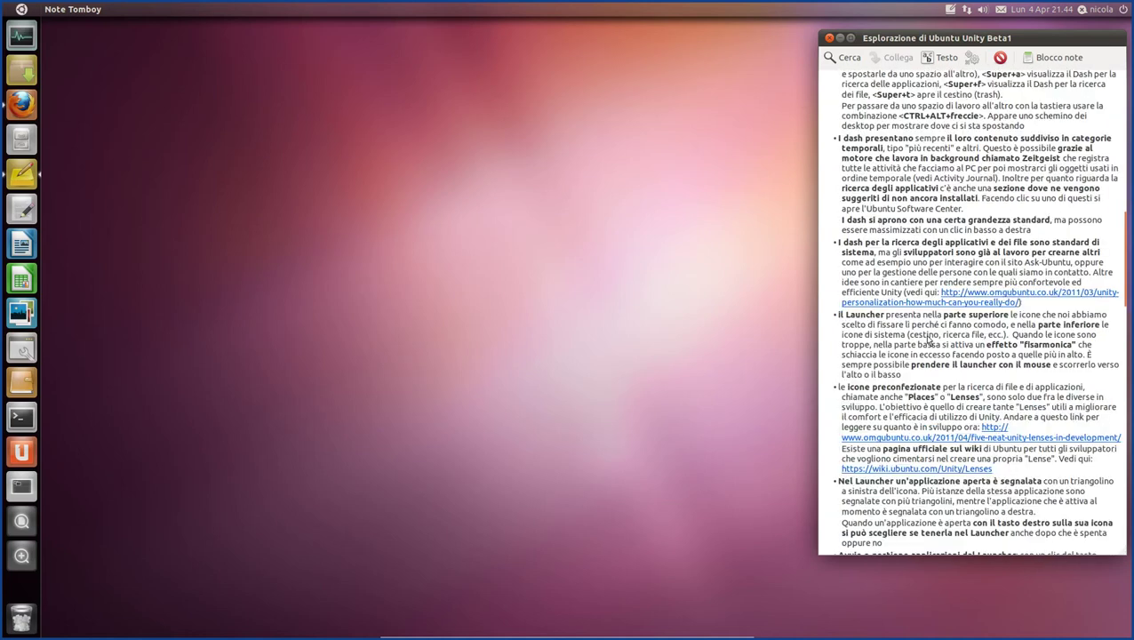
pyautogui.scroll(6, 927, 341)
pyautogui.scroll(-1, 927, 338)
pyautogui.scroll(1, 927, 338)
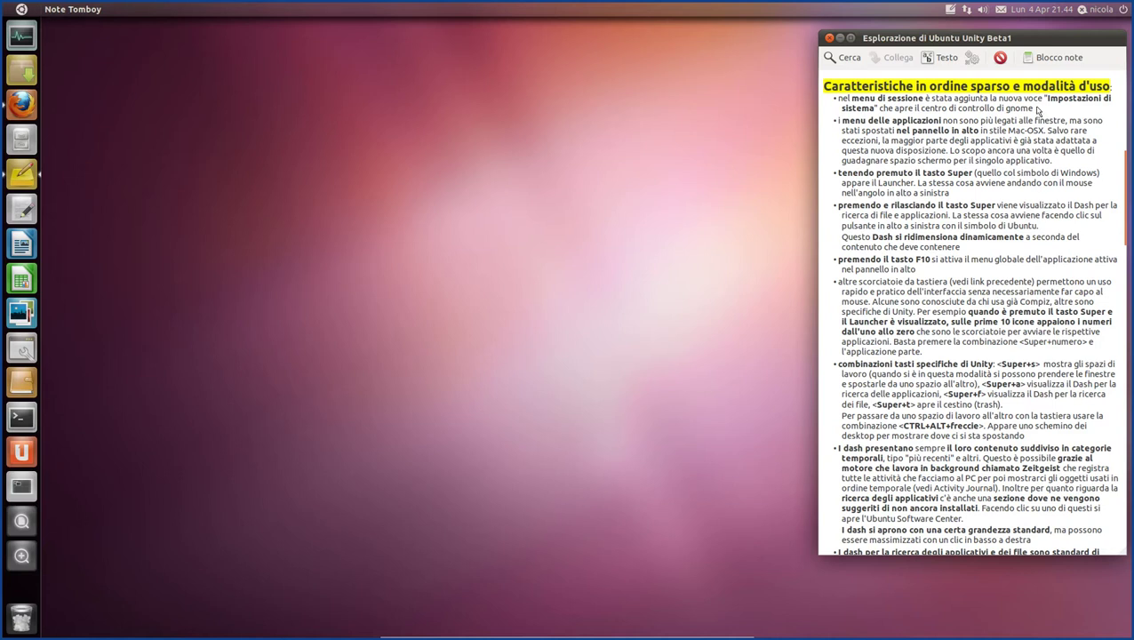
# Step: Select the note's session-menu bullet, then open Impostazioni di sistema from the session menu and move its window clear of the note
pyautogui.moveTo(1034, 109); pyautogui.dragTo(837, 98)
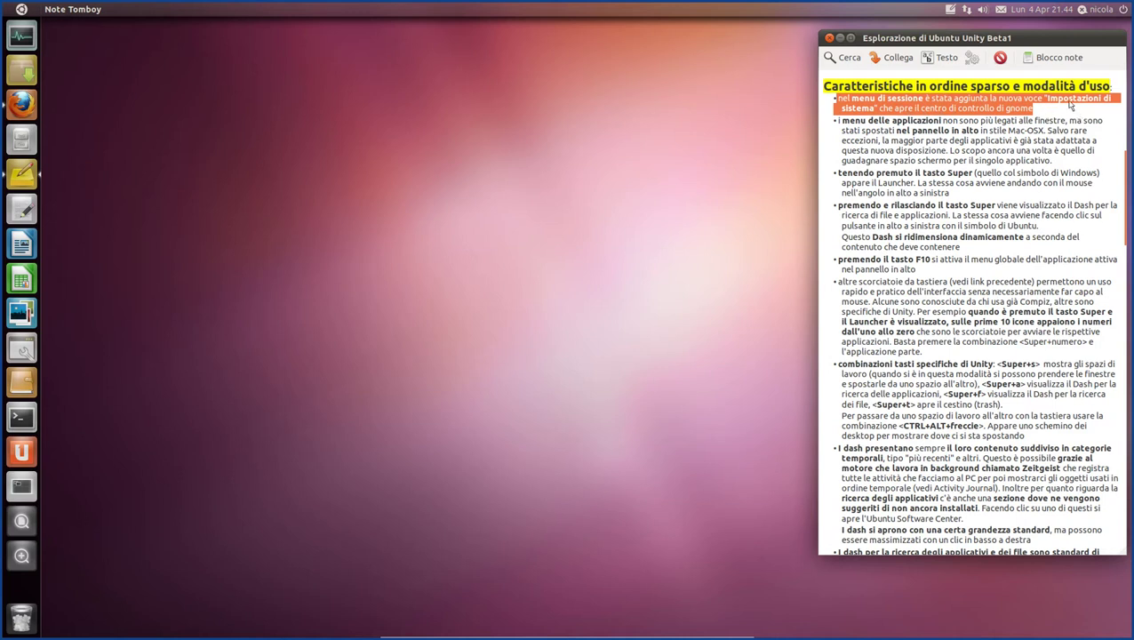
pyautogui.click(1123, 9)
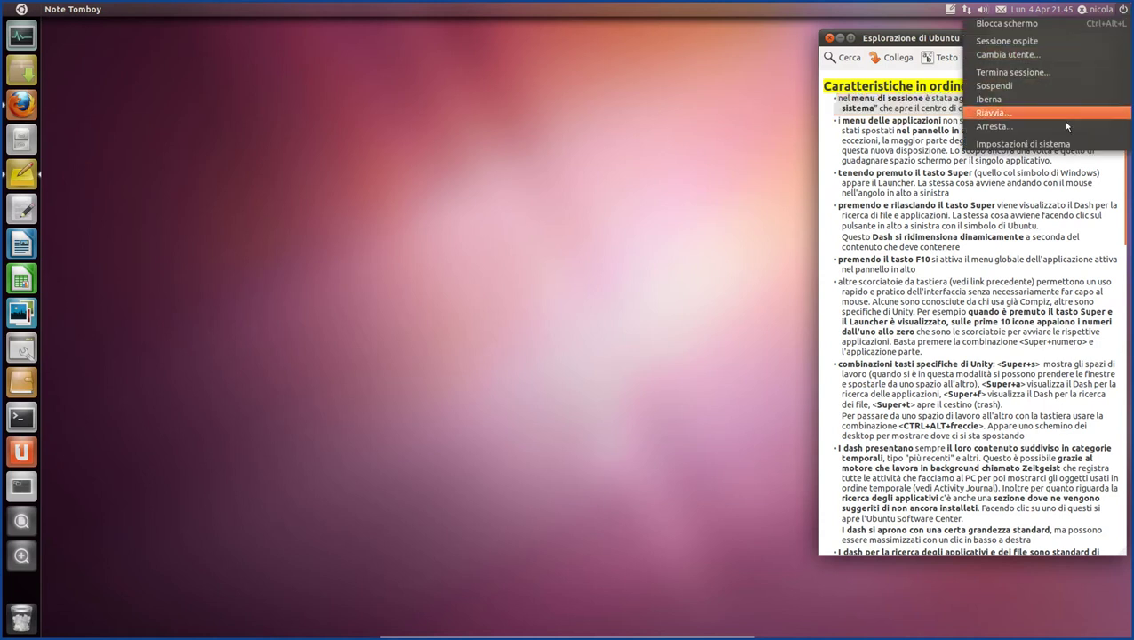
pyautogui.moveTo(1045, 9)
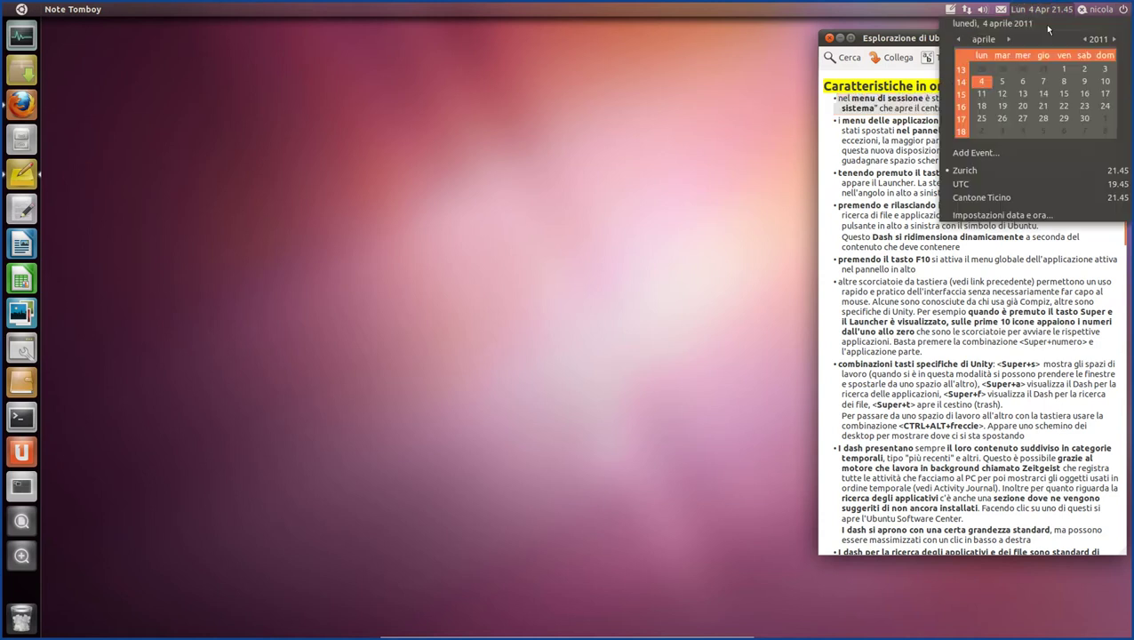
pyautogui.moveTo(1121, 11)
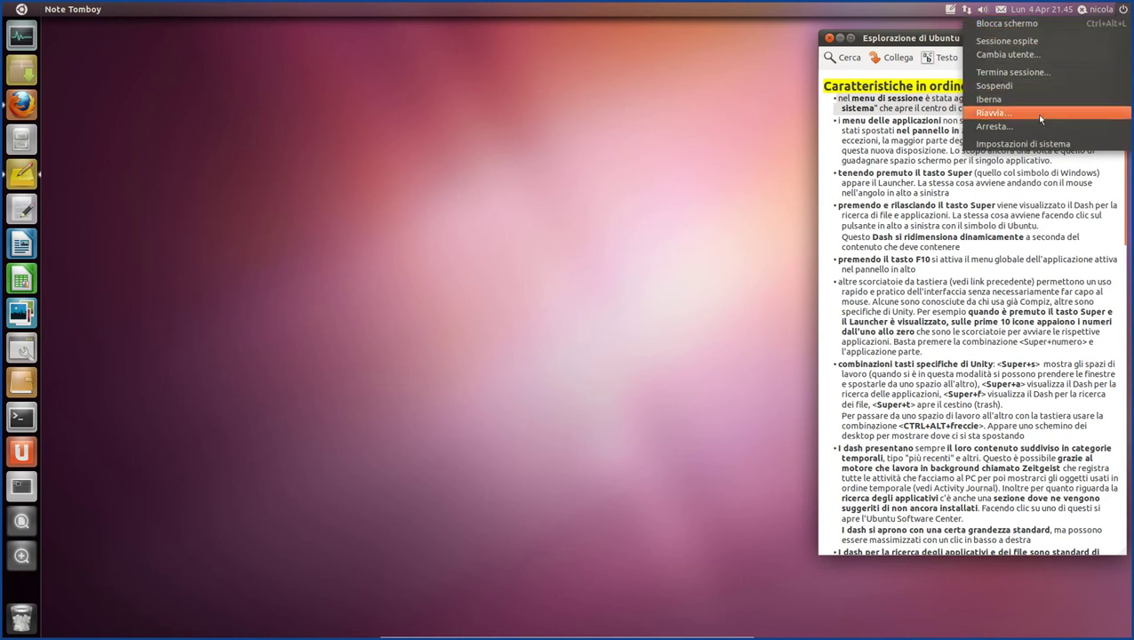
pyautogui.click(1001, 144)
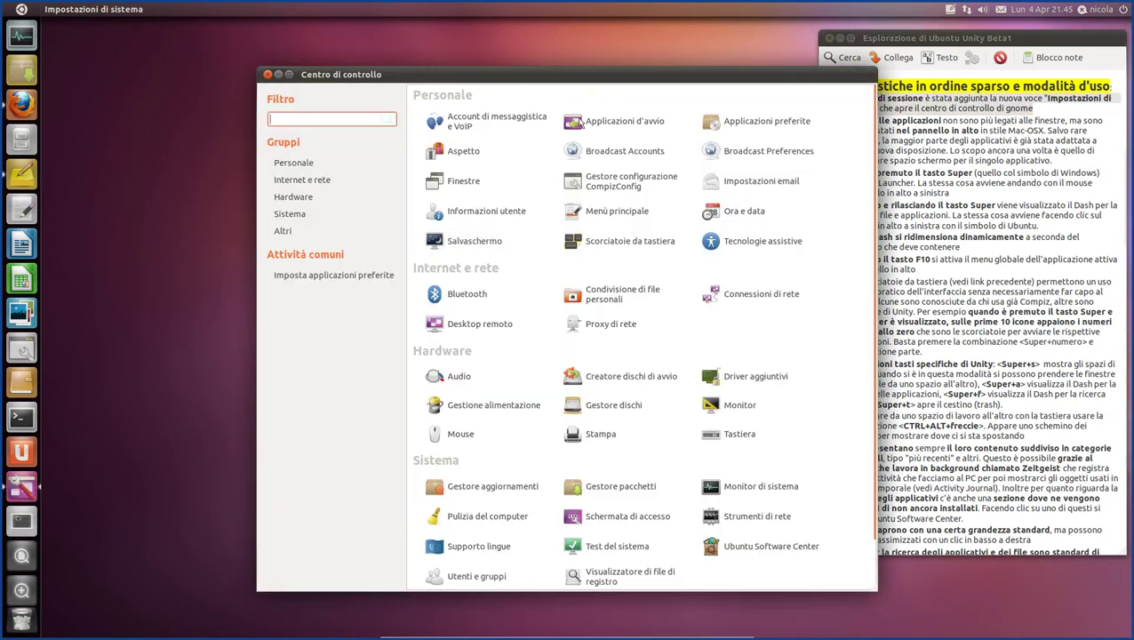
pyautogui.moveTo(585, 82); pyautogui.dragTo(479, 57)
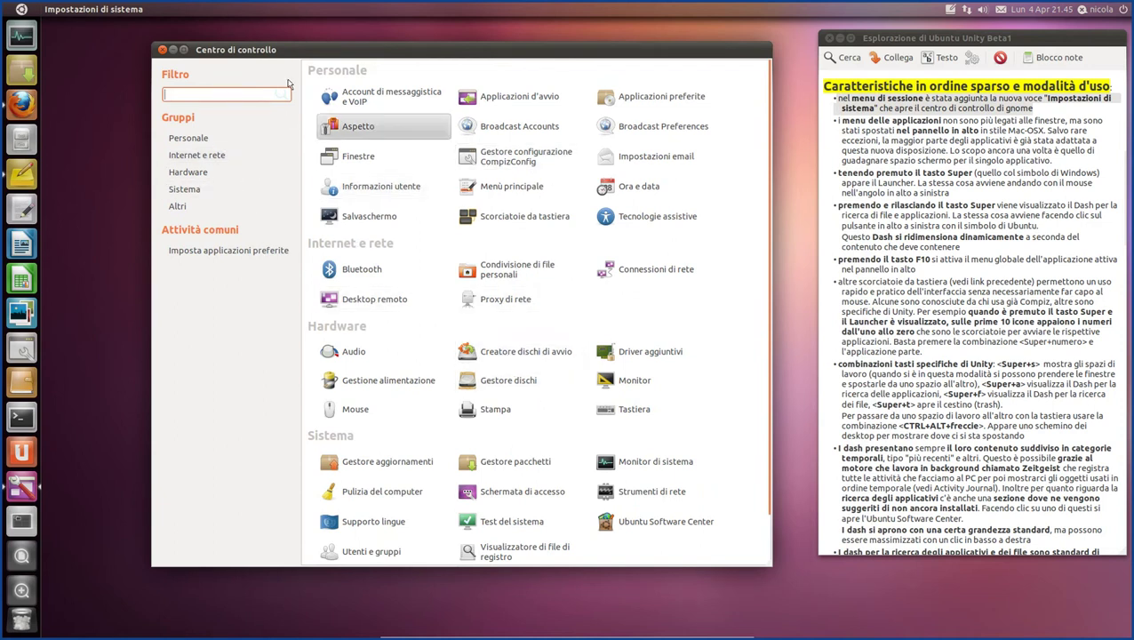
# Step: Review the Personale, Internet e rete, Hardware, Altri and Sistema groups in the Centro di controllo, then close it
pyautogui.click(187, 140)
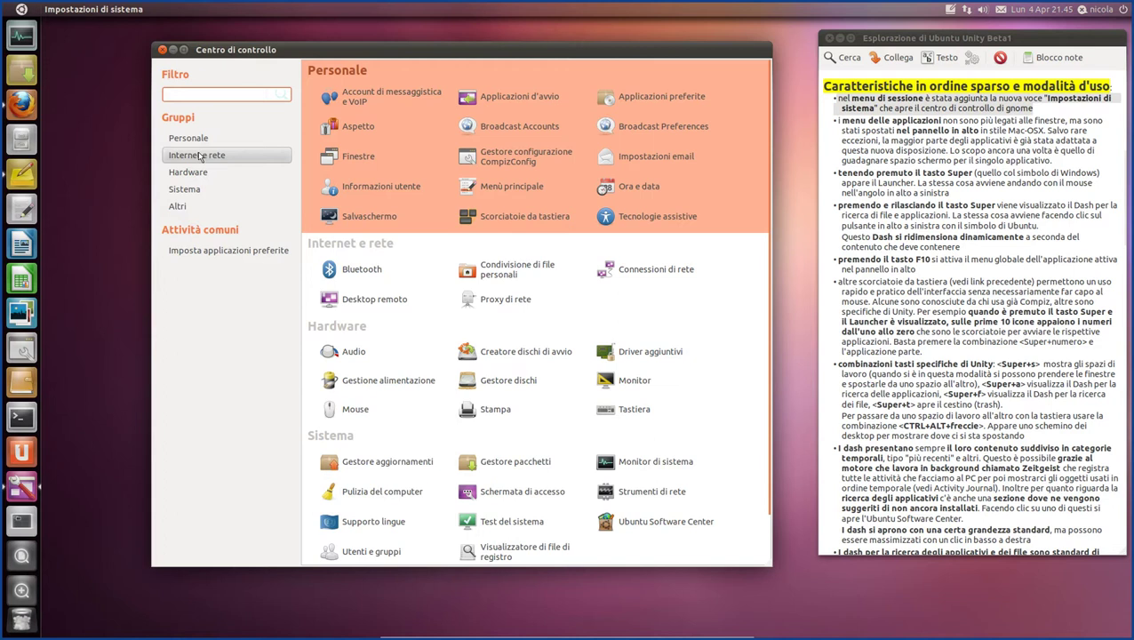
pyautogui.click(200, 157)
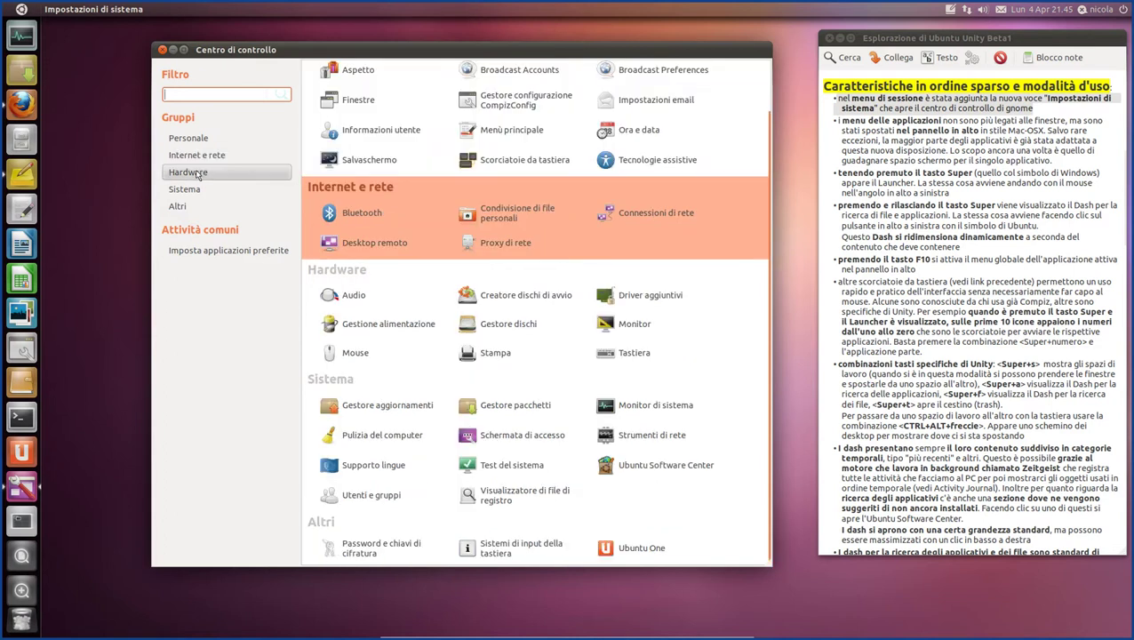
pyautogui.click(198, 175)
pyautogui.click(194, 206)
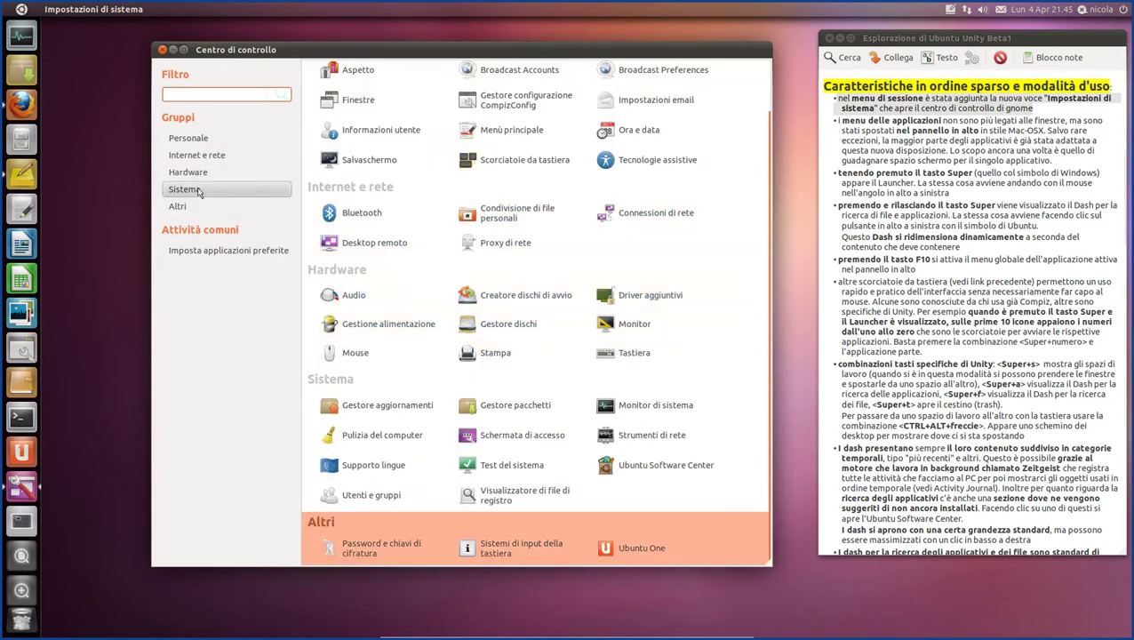
pyautogui.click(199, 191)
pyautogui.click(213, 140)
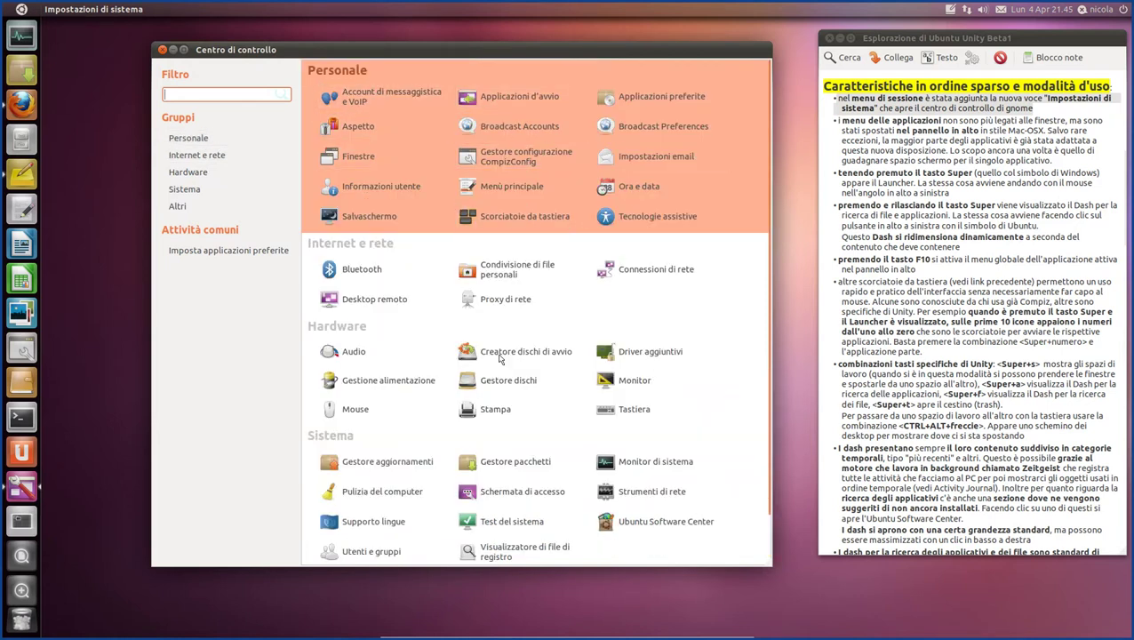
pyautogui.scroll(-1, 434, 388)
pyautogui.scroll(1, 432, 386)
pyautogui.click(162, 50)
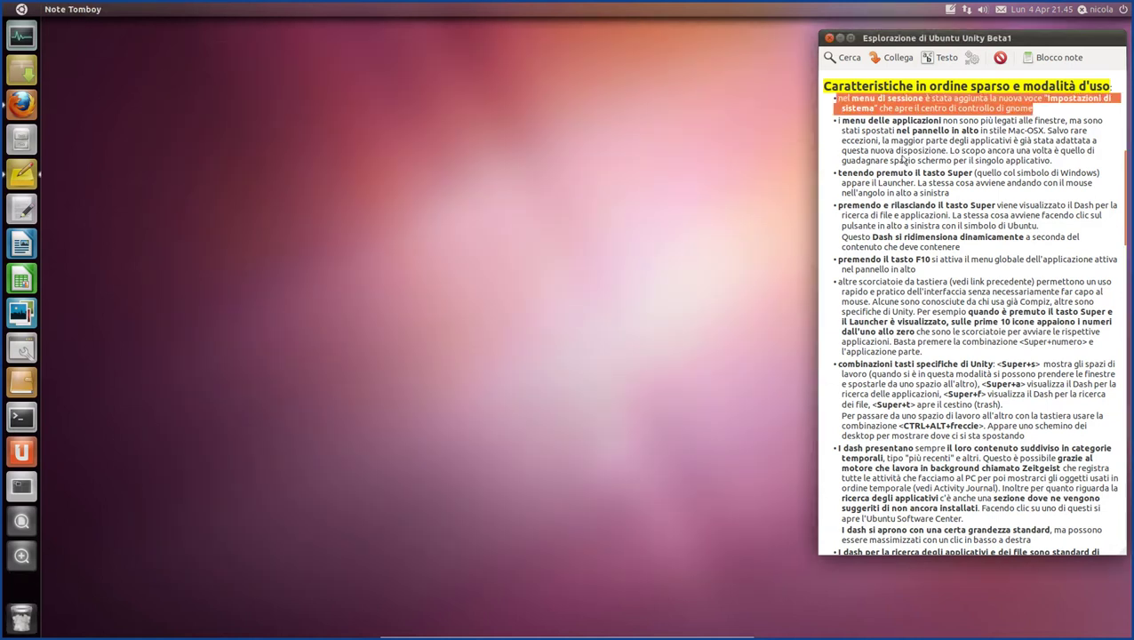
# Step: Set the note's session-menu and application-menu bullets to the Piccolo text size
pyautogui.click(930, 57)
pyautogui.click(938, 206)
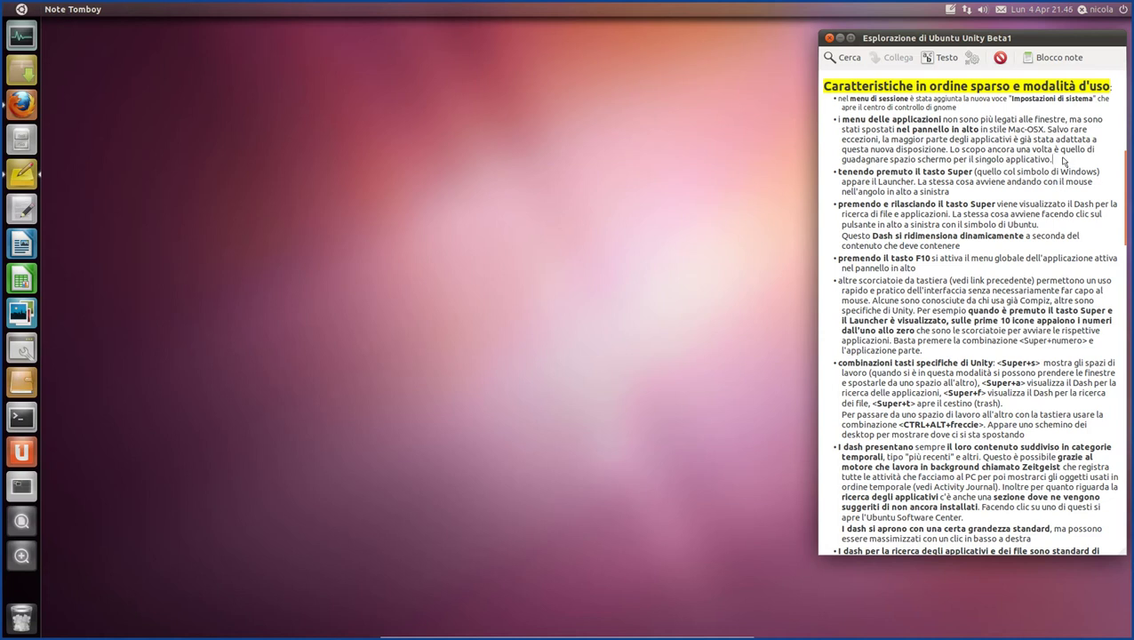
pyautogui.moveTo(1064, 161); pyautogui.dragTo(896, 110)
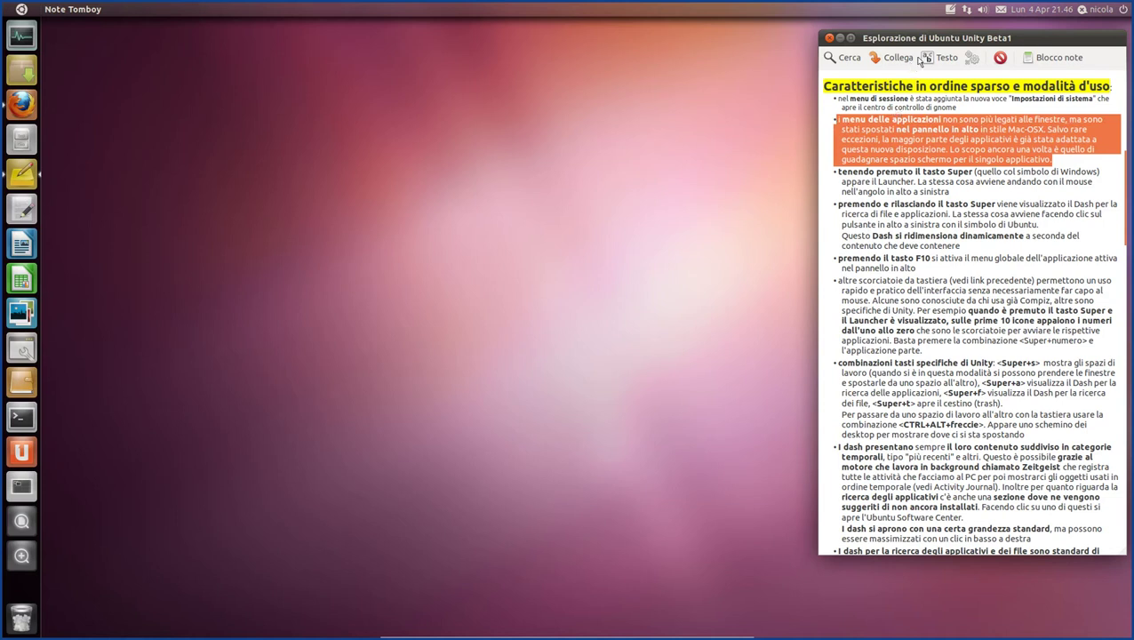
pyautogui.click(946, 57)
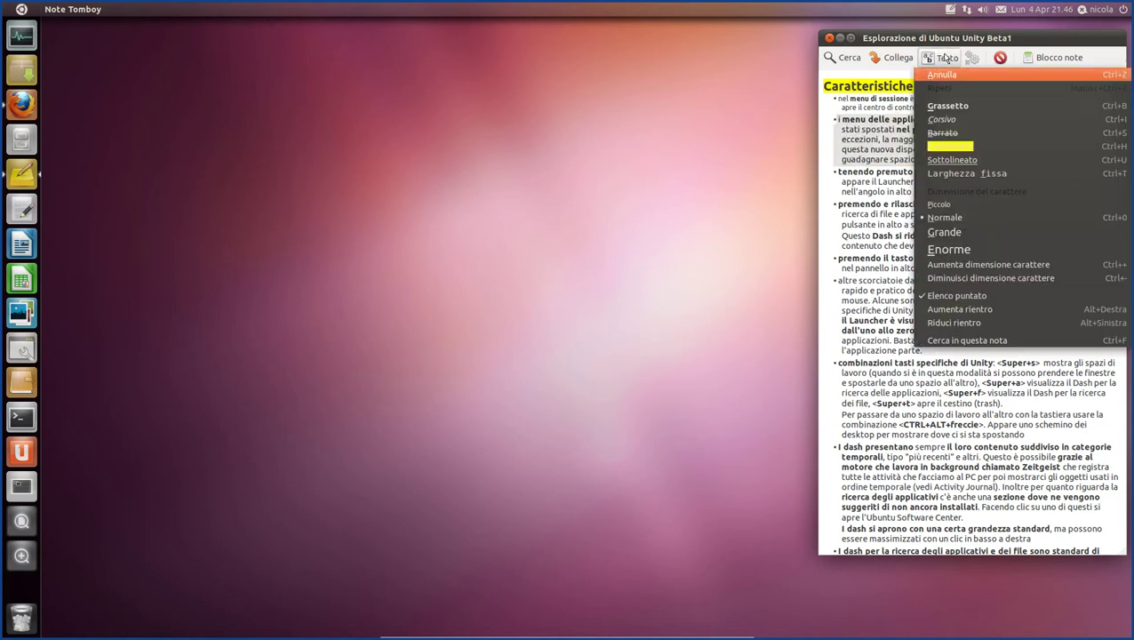
pyautogui.click(966, 203)
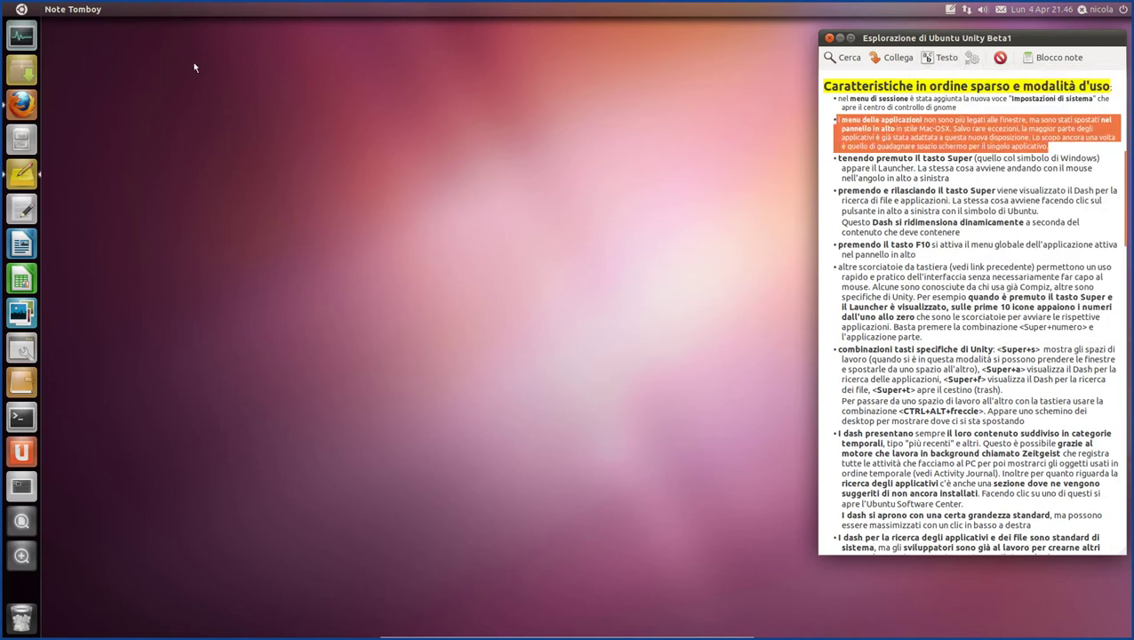
# Step: Preview the note's File menu in the global panel, then shift focus to the desktop and back to the note
pyautogui.click(92, 9)
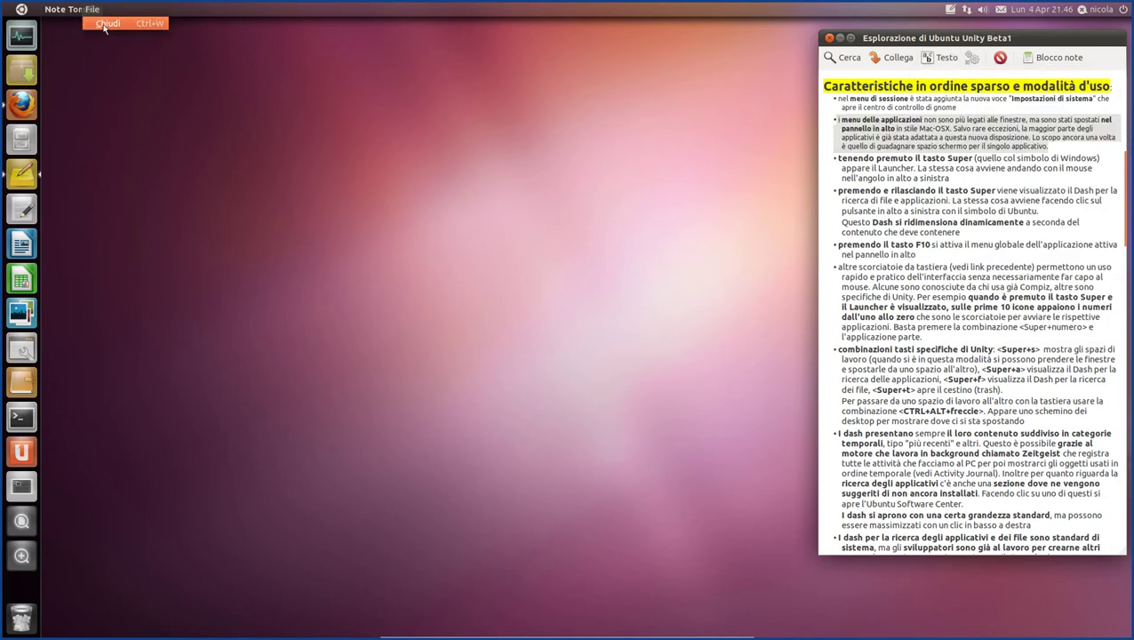
pyautogui.press('Escape')
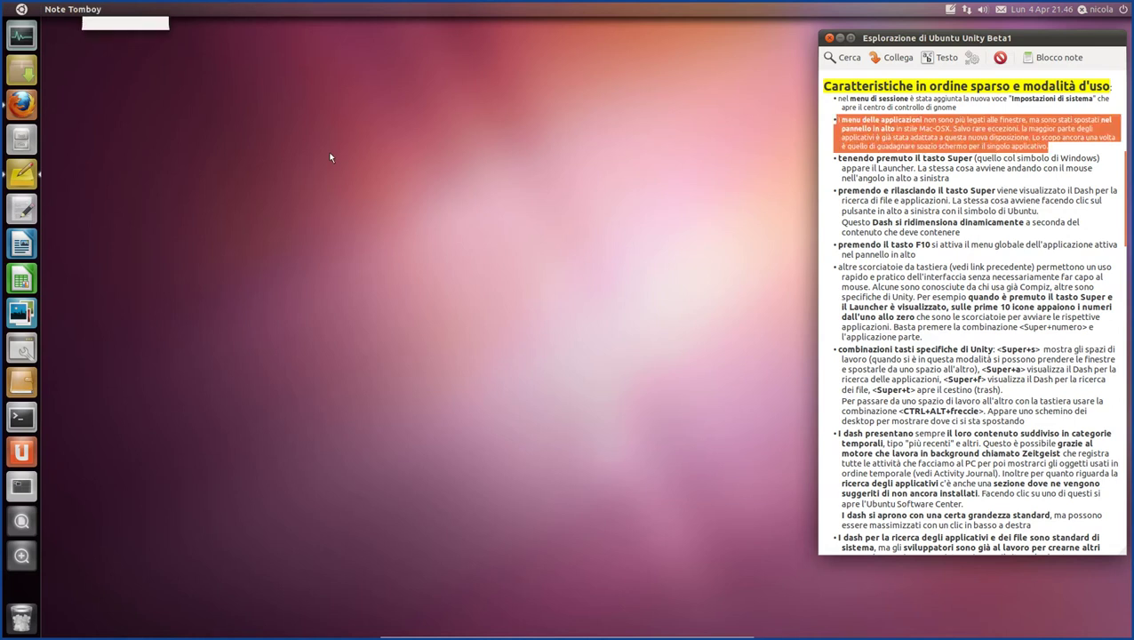
pyautogui.click(502, 189)
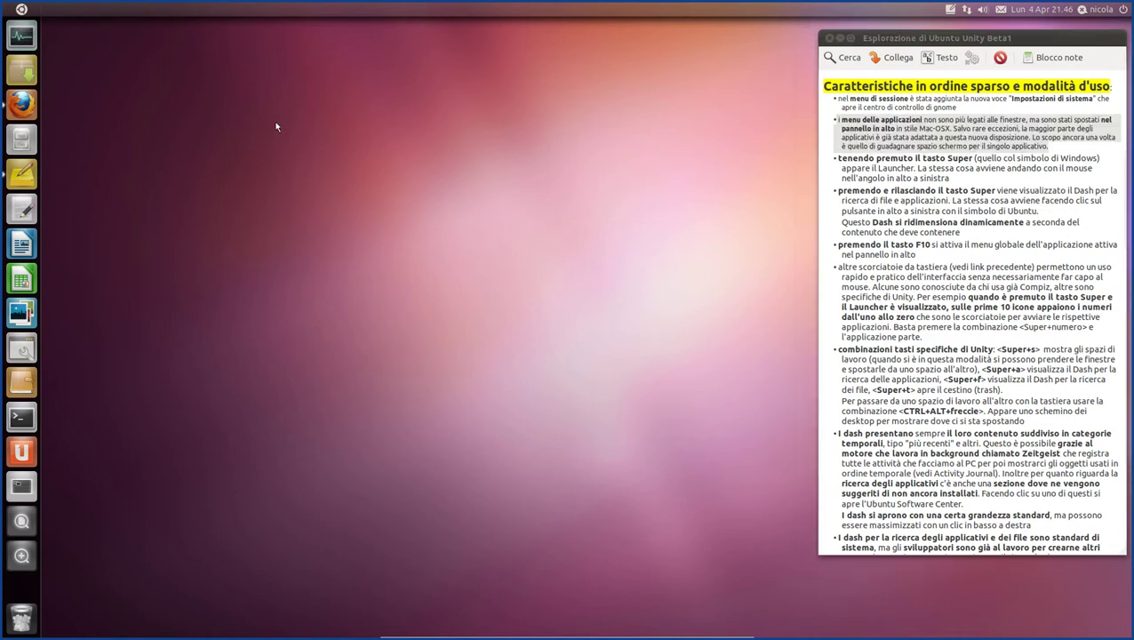
pyautogui.click(885, 139)
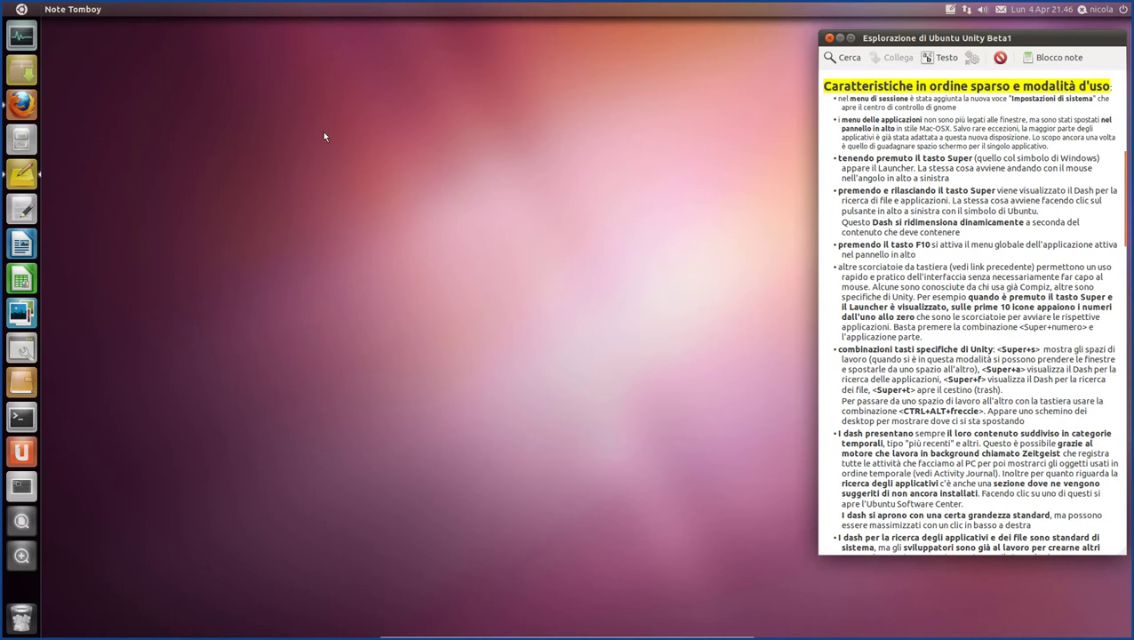
# Step: Switch to the Firefox window to demonstrate revealing the hidden Launcher, then minimize the browser
pyautogui.hotkey('alt', 'Tab')
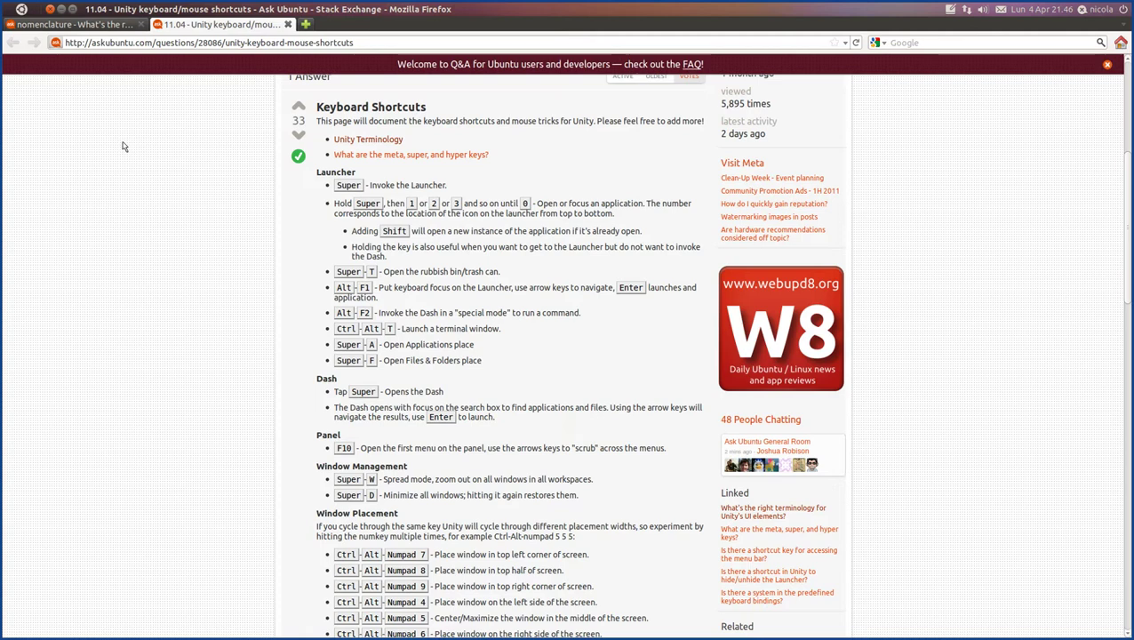
pyautogui.press('super')
pyautogui.moveTo(24, 11)
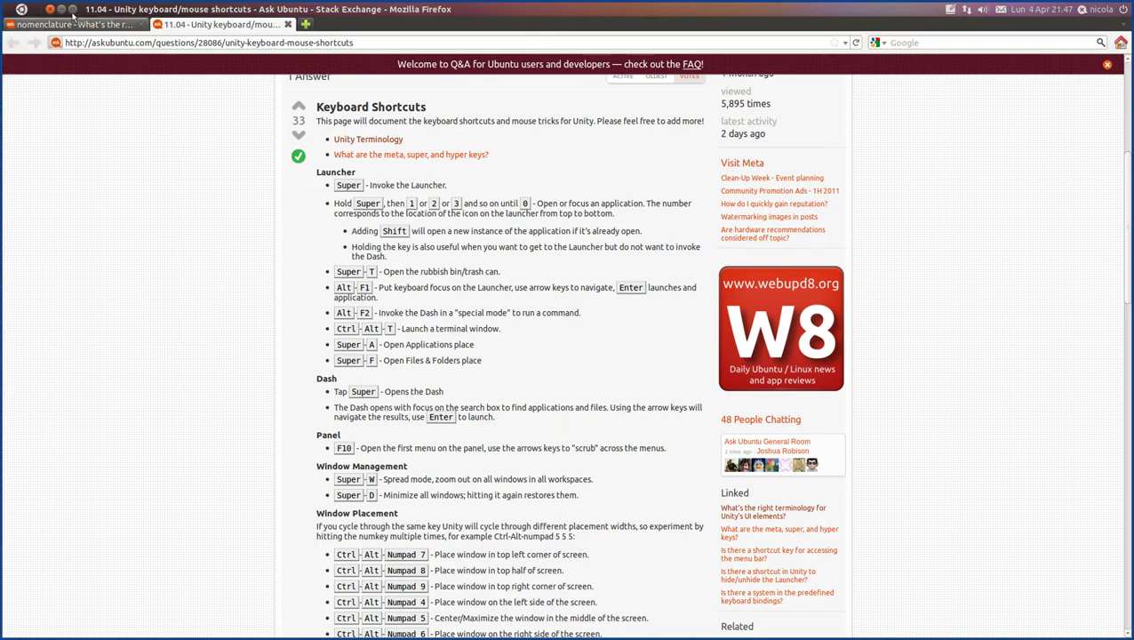
pyautogui.click(64, 9)
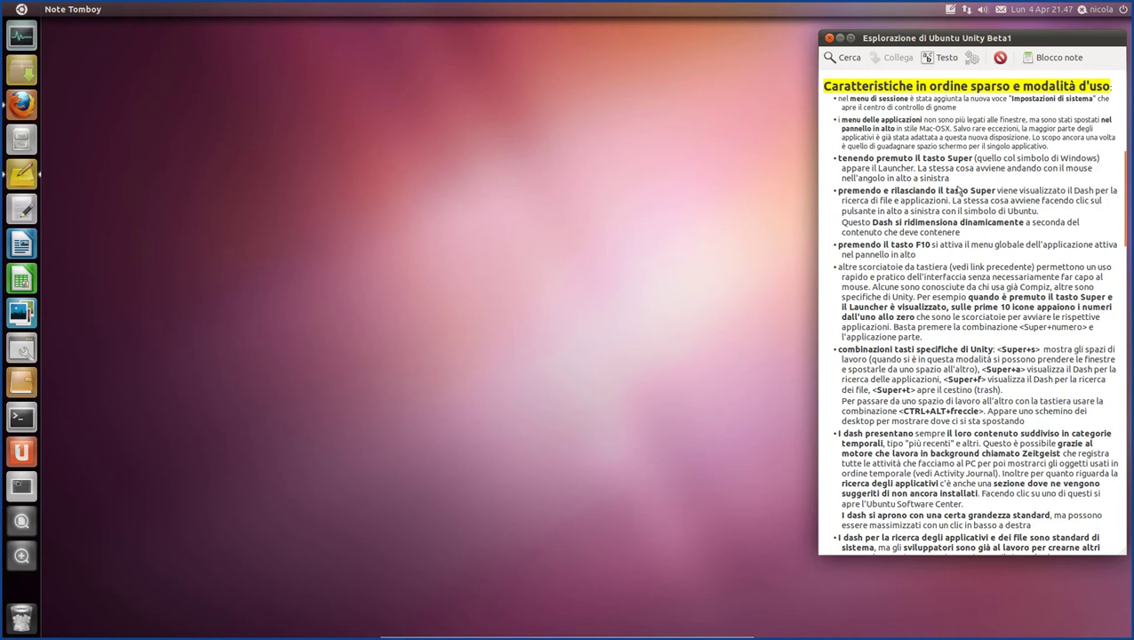
# Step: Set the note's bullet about holding the Super key to show the Launcher to the Piccolo text size
pyautogui.moveTo(959, 183); pyautogui.dragTo(835, 158)
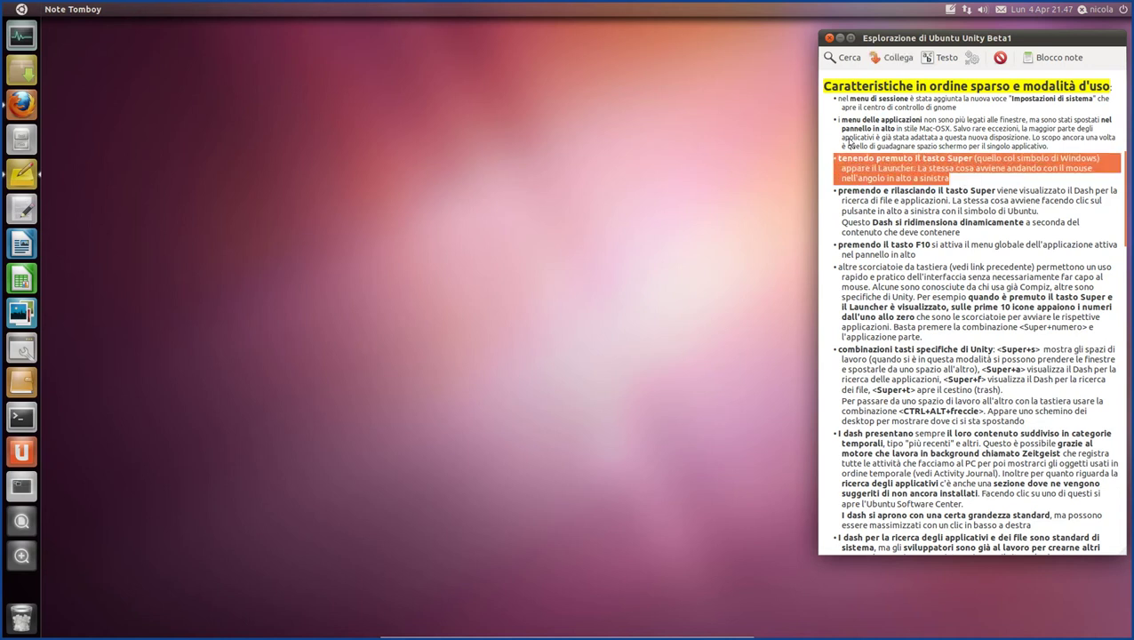
pyautogui.click(934, 61)
pyautogui.click(958, 207)
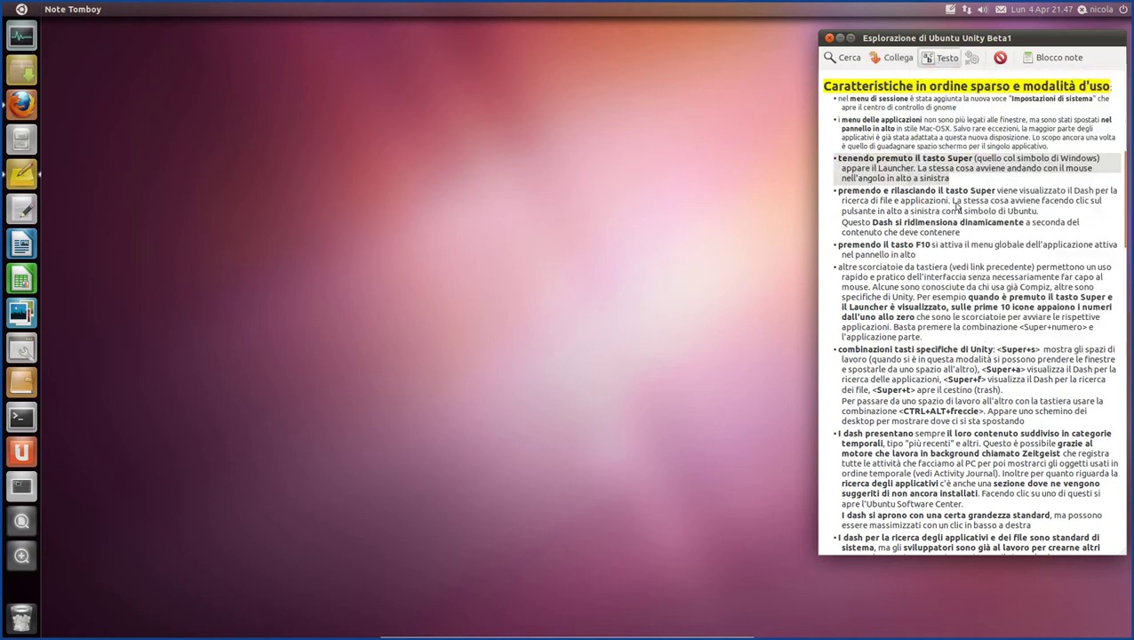
pyautogui.click(880, 189)
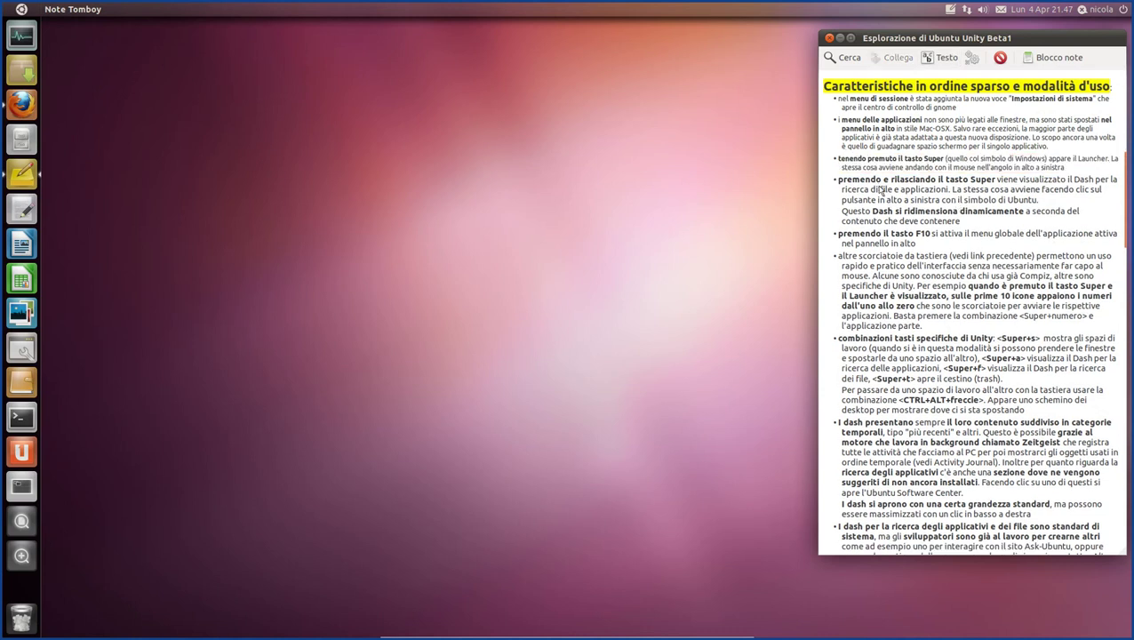
pyautogui.scroll(-1, 880, 189)
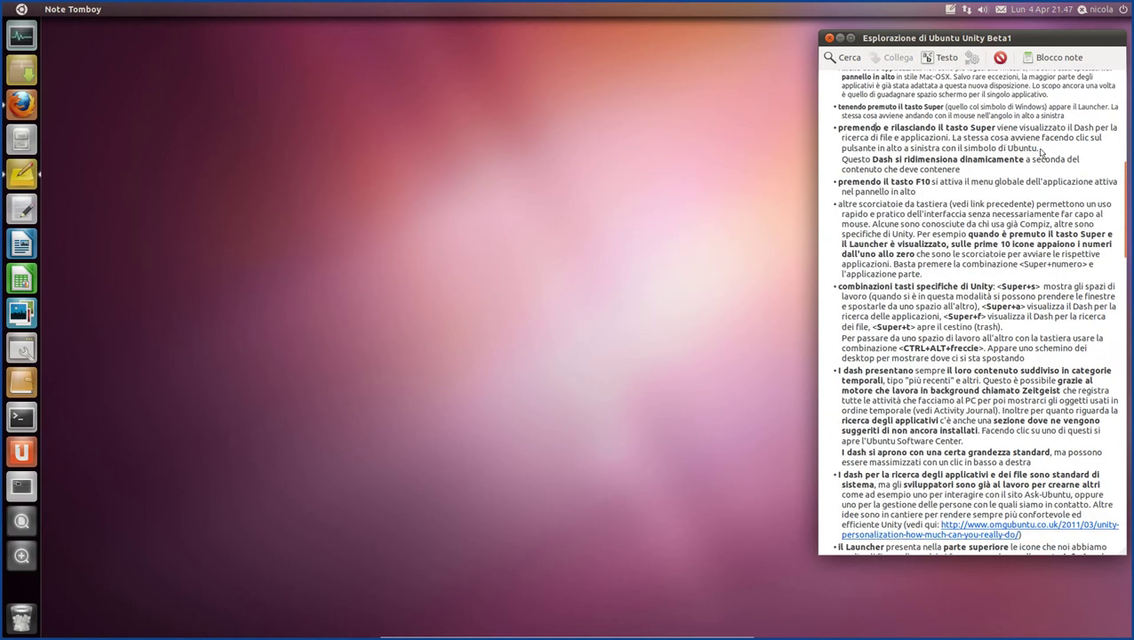